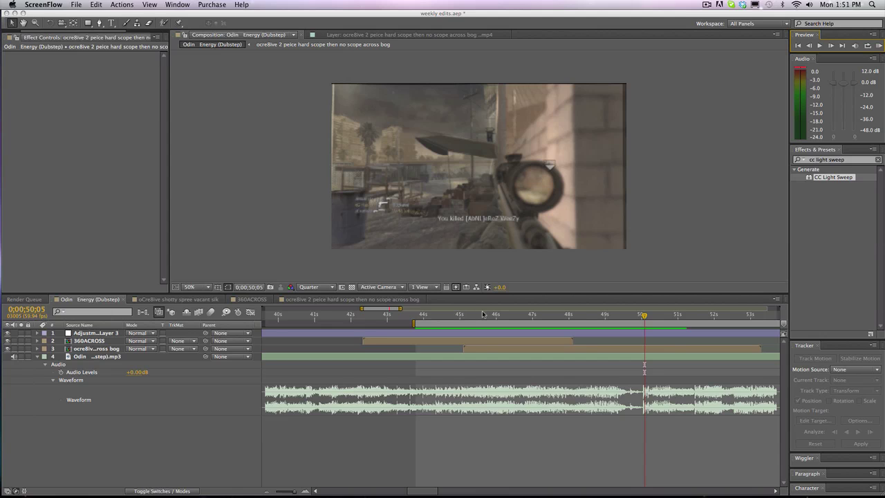
Scrub the montage to the sniper shot near 50 seconds and preview that section
{"action": "left_click_drag", "start_coordinate": [489, 315], "coordinate": [501, 316]}
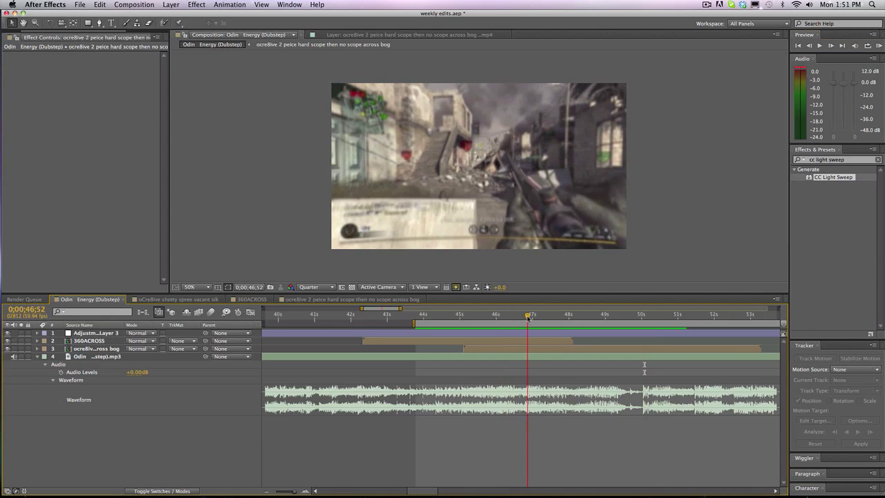
{"action": "left_click_drag", "start_coordinate": [501, 317], "coordinate": [595, 325]}
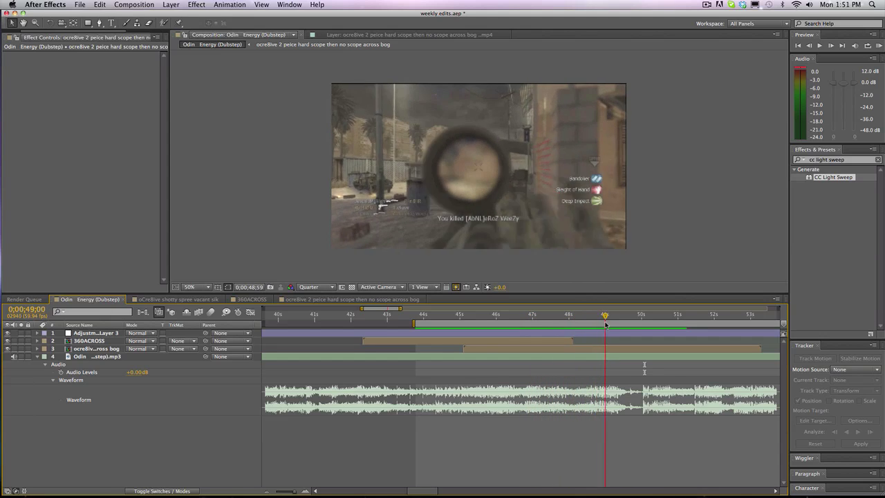
{"action": "left_click_drag", "start_coordinate": [594, 324], "coordinate": [642, 316]}
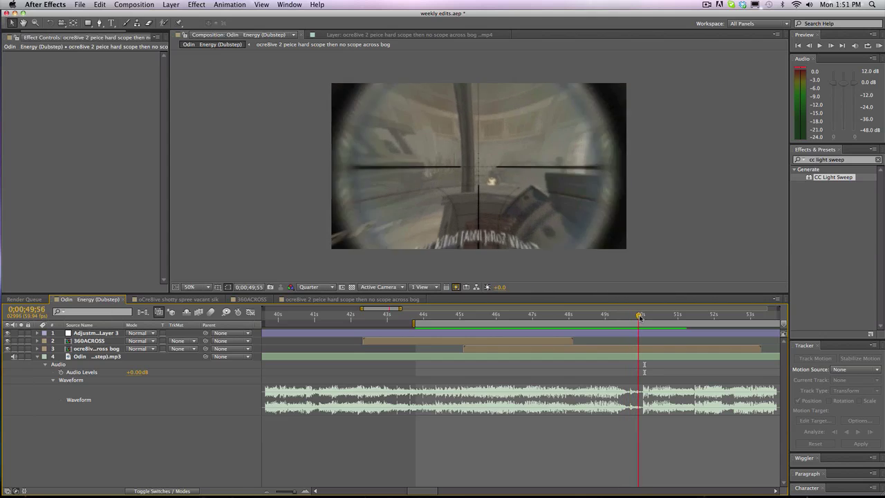
{"action": "left_click_drag", "start_coordinate": [642, 316], "coordinate": [640, 317]}
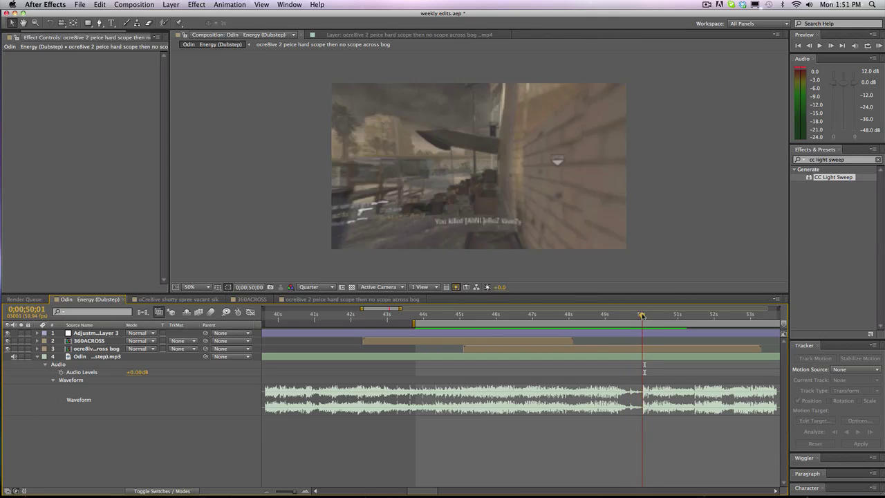
{"action": "left_click_drag", "start_coordinate": [640, 317], "coordinate": [636, 317]}
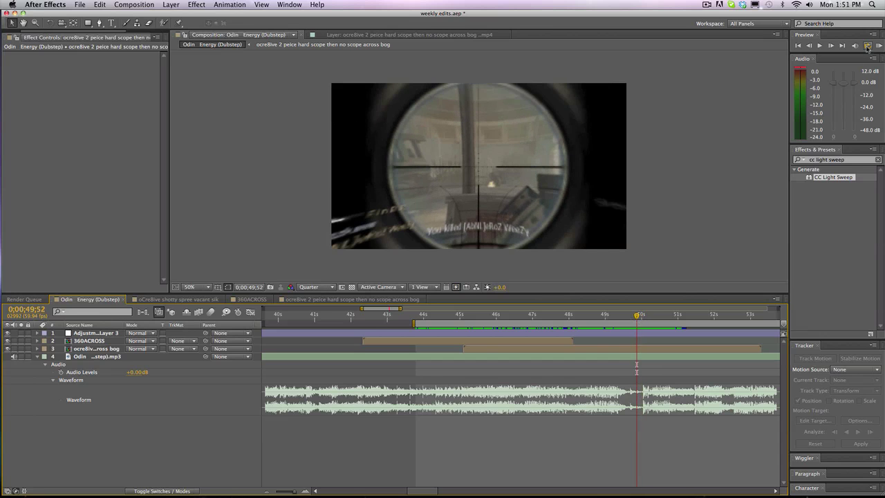
{"action": "left_click", "coordinate": [878, 46]}
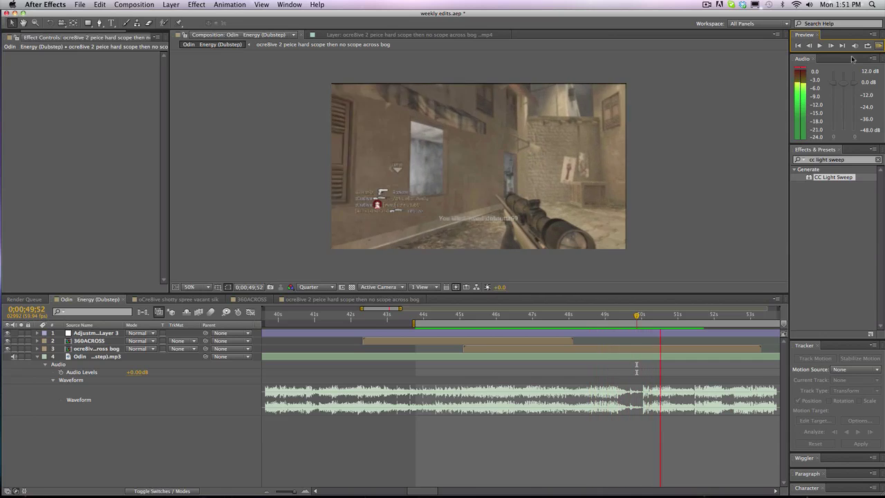
{"action": "mouse_move", "coordinate": [645, 315]}
{"action": "left_mouse_down"}
{"action": "mouse_move", "coordinate": [635, 315]}
{"action": "mouse_move", "coordinate": [665, 312]}
{"action": "left_mouse_up"}
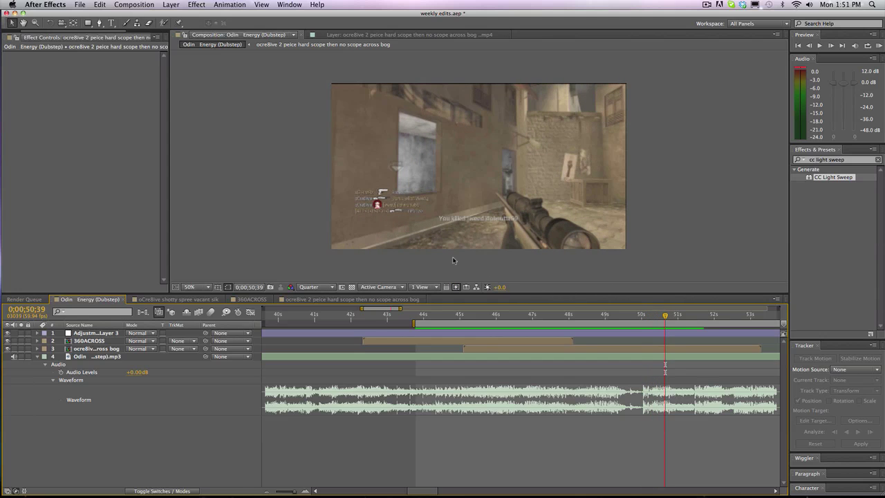
In the sniper clip comp, collapse Black Solid 2, Motion Trackers and Twixtor; expand Optics Compensation
{"action": "left_click", "coordinate": [293, 301]}
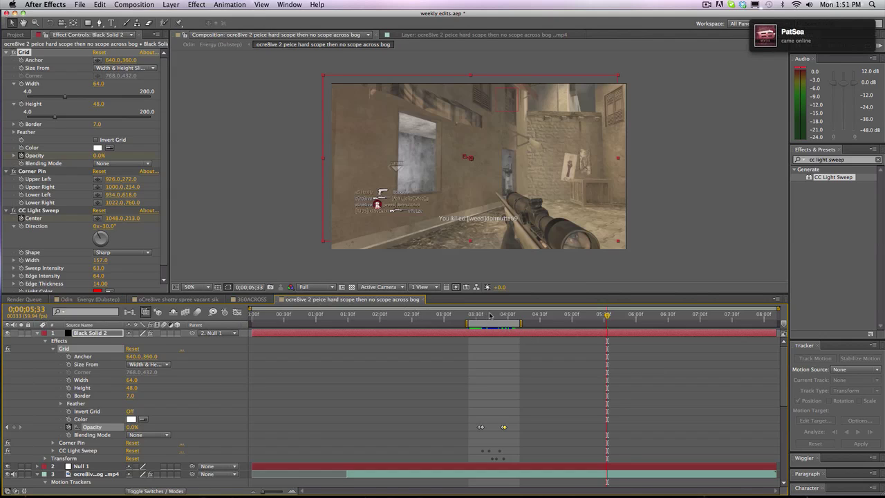
{"action": "left_click_drag", "start_coordinate": [490, 315], "coordinate": [488, 310]}
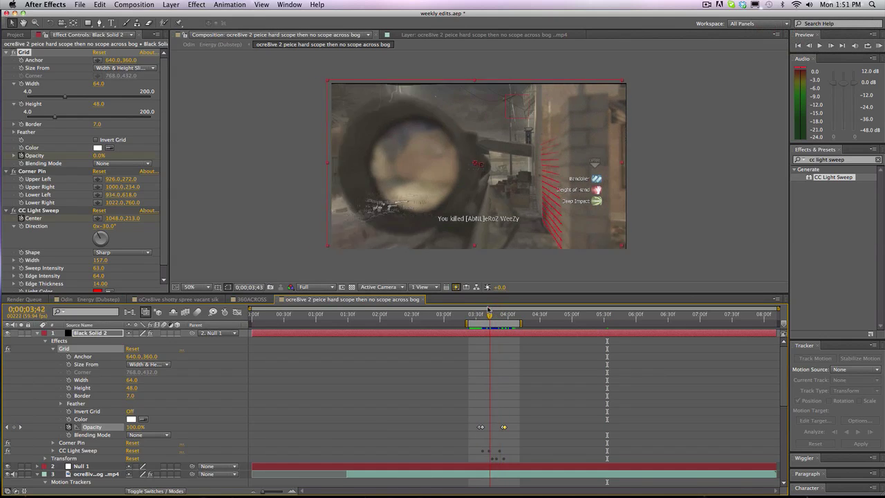
{"action": "left_click_drag", "start_coordinate": [488, 309], "coordinate": [494, 306]}
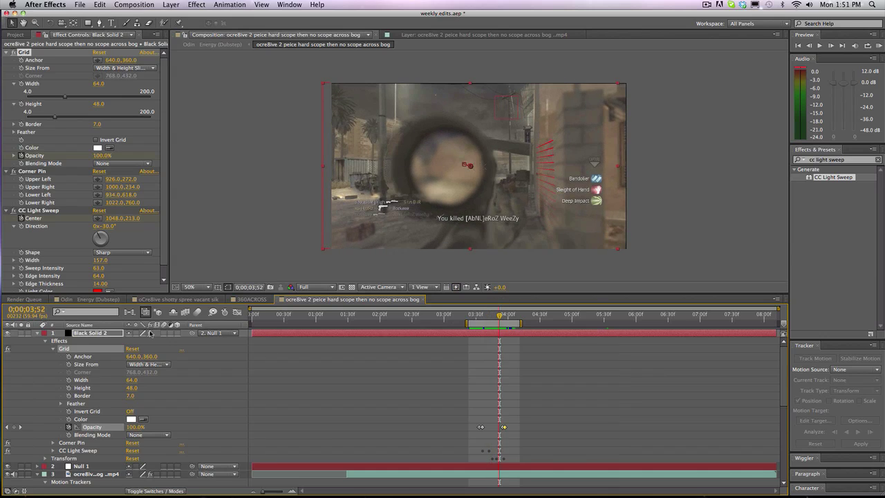
{"action": "left_click", "coordinate": [37, 334]}
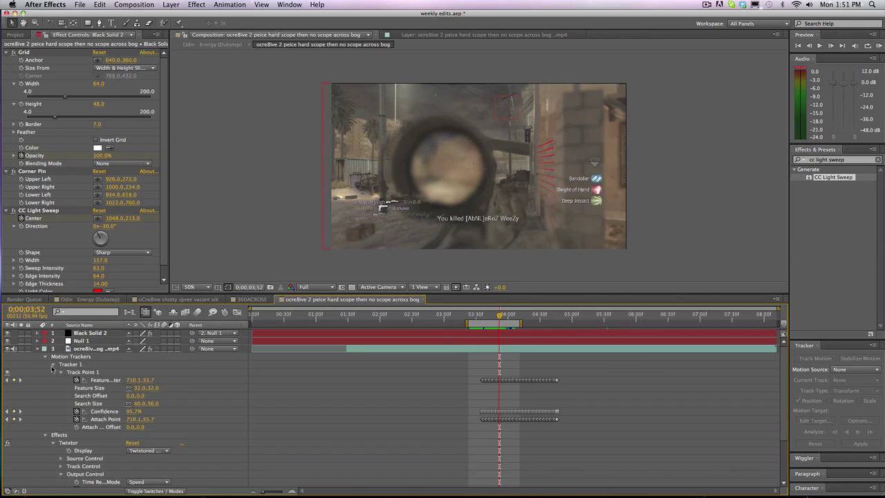
{"action": "left_click", "coordinate": [46, 357]}
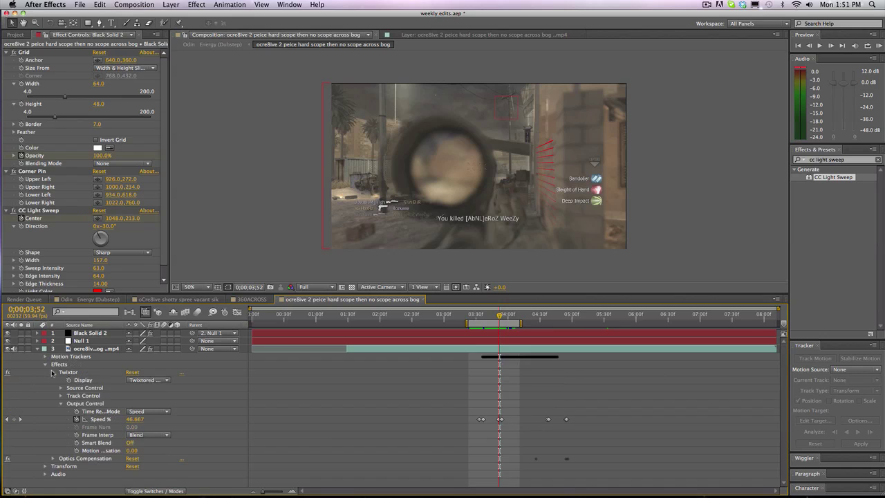
{"action": "left_click", "coordinate": [52, 372]}
{"action": "left_click", "coordinate": [82, 381]}
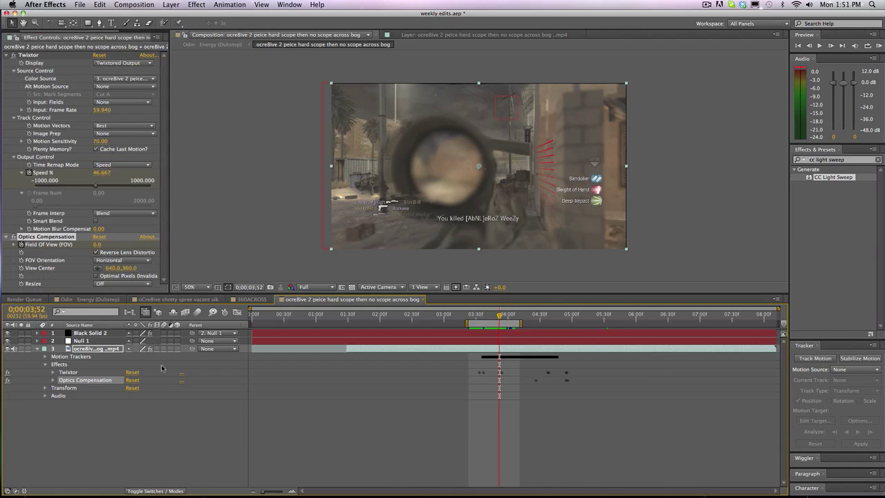
{"action": "left_click", "coordinate": [53, 380]}
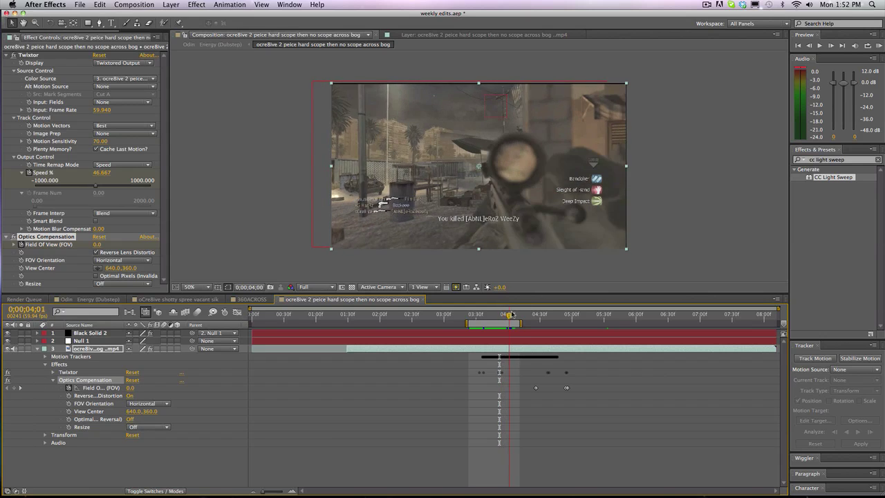
{"action": "left_click_drag", "start_coordinate": [538, 314], "coordinate": [536, 315]}
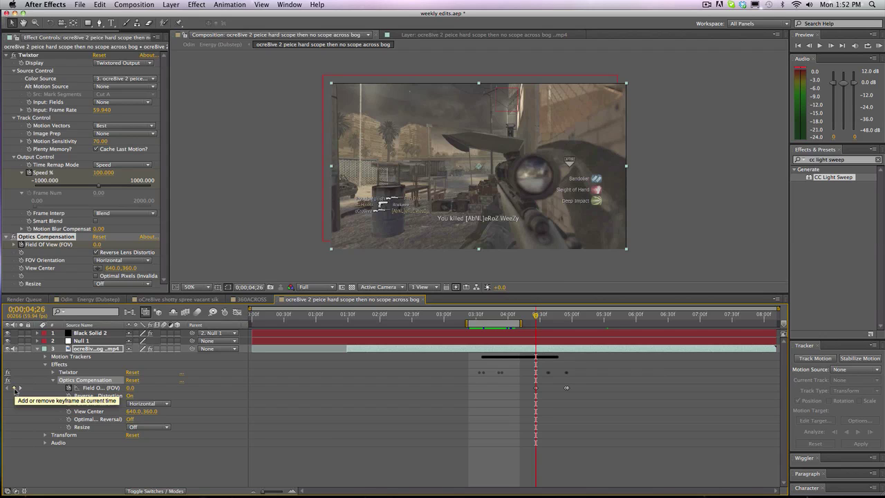
{"action": "left_click", "coordinate": [19, 389]}
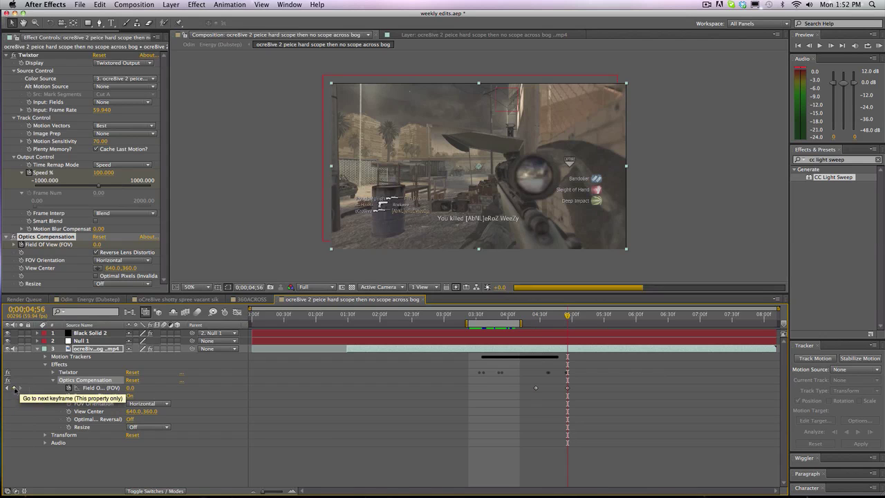
{"action": "left_click", "coordinate": [8, 389]}
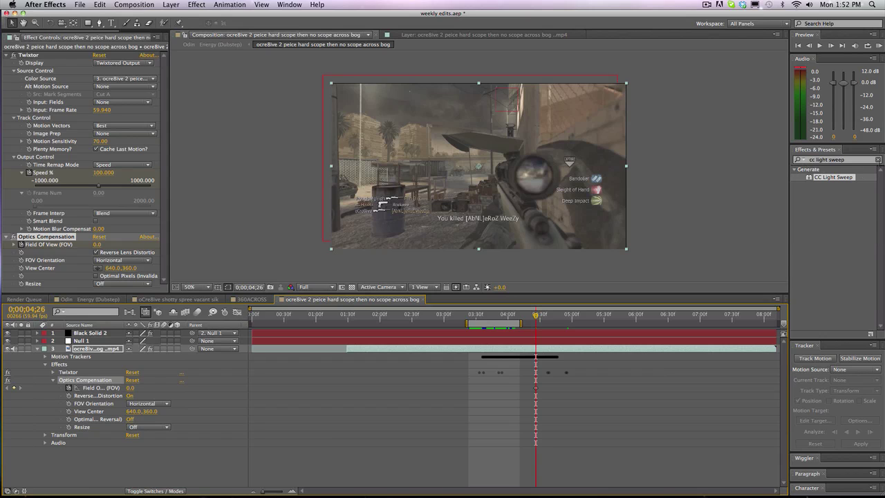
{"action": "left_click", "coordinate": [878, 159]}
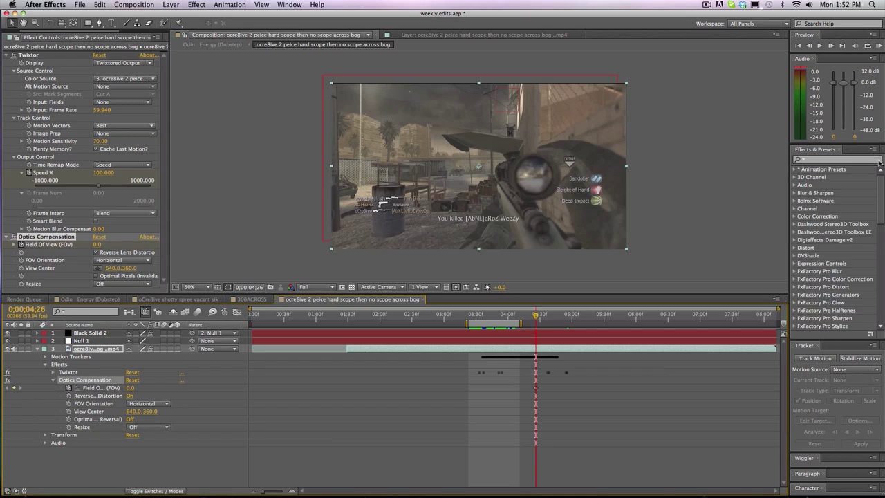
Search effects for 'optics compensation', pick Distort > Optics Compensation, and select it on the clip
{"action": "left_click", "coordinate": [834, 161]}
{"action": "type", "text": "optics"}
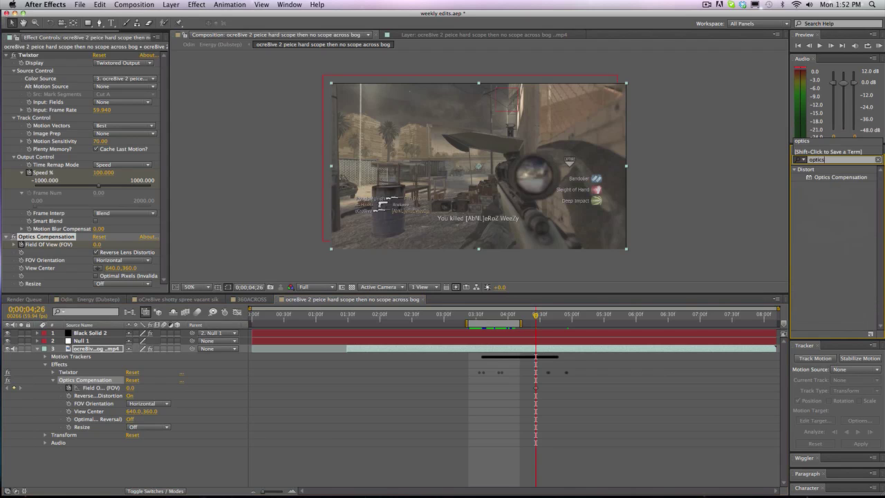
{"action": "type", "text": " comeps"}
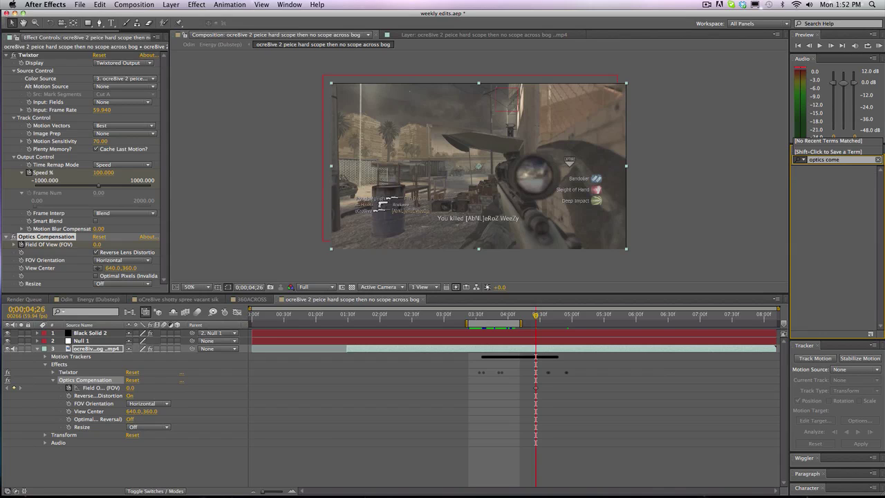
{"action": "key", "text": "BackSpace"}
{"action": "type", "text": "pensation"}
{"action": "left_click", "coordinate": [809, 178]}
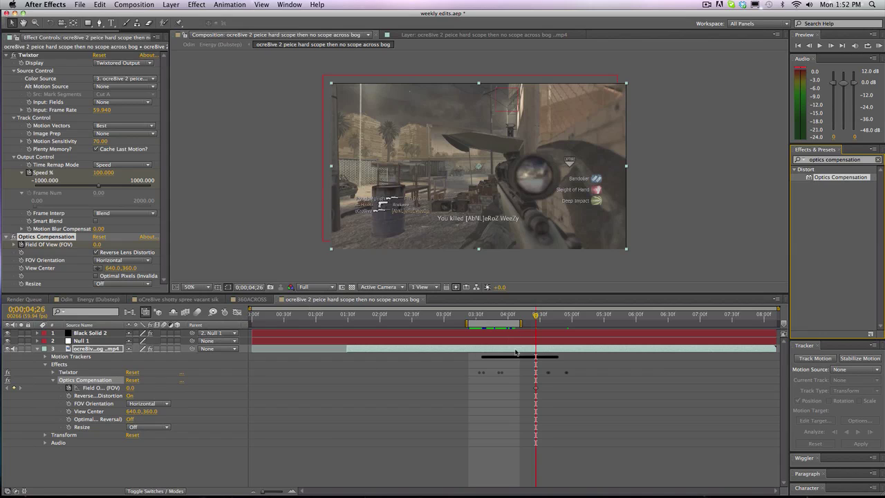
{"action": "left_click", "coordinate": [79, 380]}
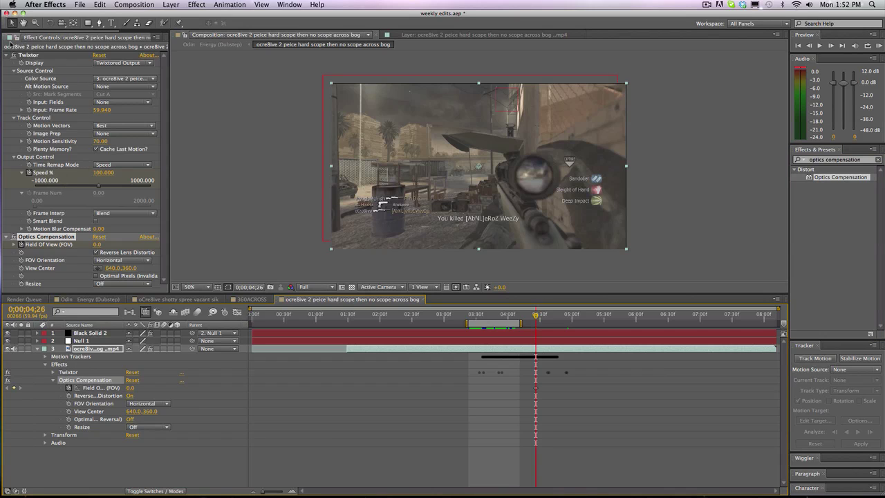
At the scoped-in frame, keyframe Field Of View up to 140.8, then enable Reverse Lens Distortion
{"action": "left_click", "coordinate": [8, 54]}
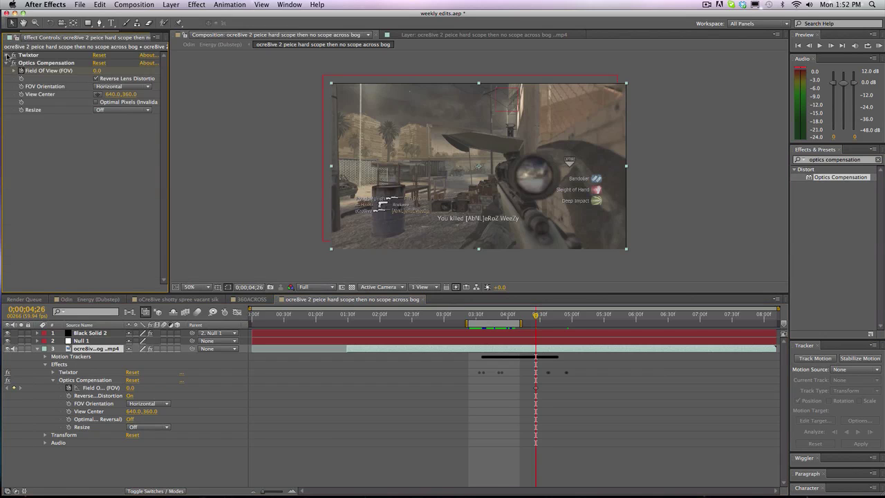
{"action": "left_click", "coordinate": [97, 80]}
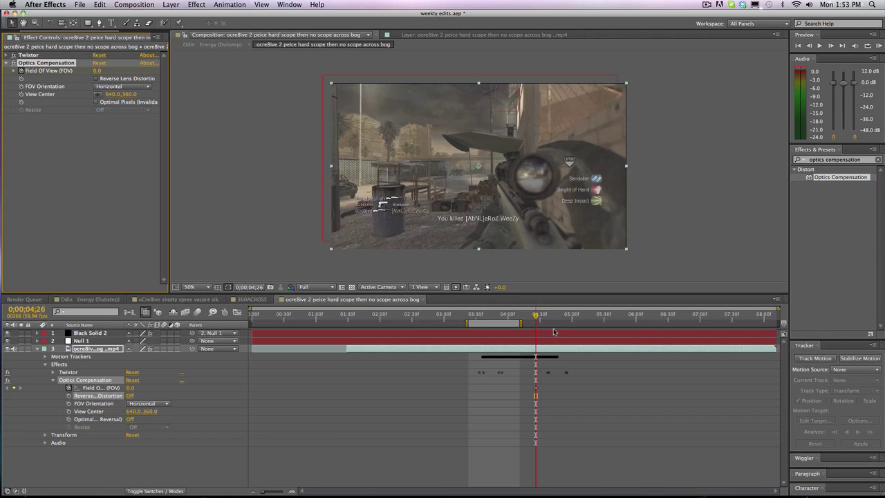
{"action": "left_click_drag", "start_coordinate": [536, 315], "coordinate": [546, 316]}
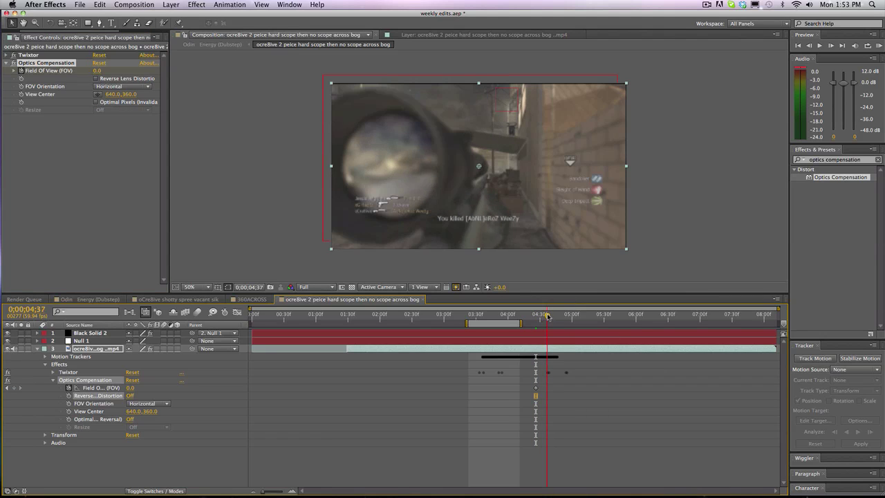
{"action": "left_click_drag", "start_coordinate": [547, 316], "coordinate": [563, 315]}
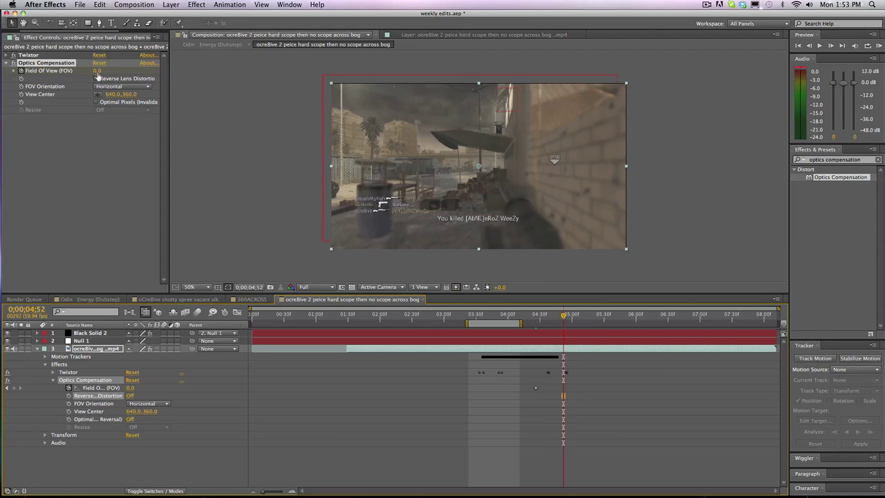
{"action": "mouse_move", "coordinate": [97, 71]}
{"action": "left_mouse_down"}
{"action": "mouse_move", "coordinate": [240, 67]}
{"action": "mouse_move", "coordinate": [736, 106]}
{"action": "left_mouse_up"}
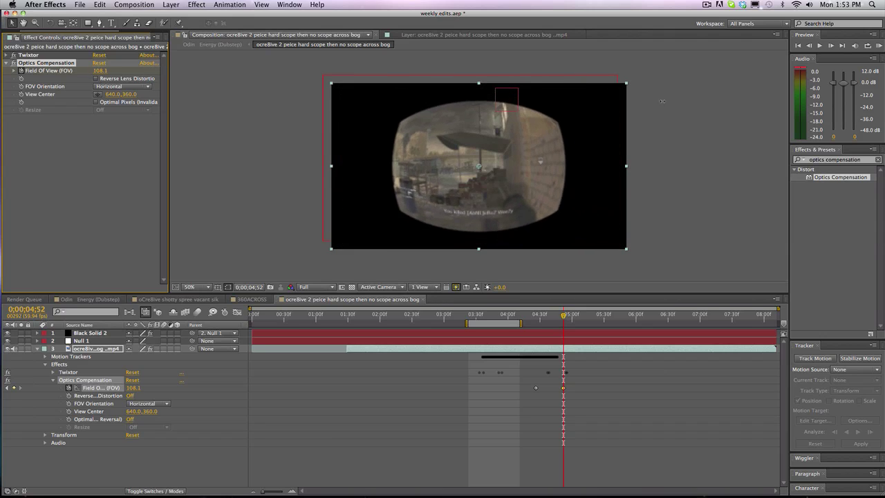
{"action": "left_click_drag", "start_coordinate": [737, 106], "coordinate": [782, 106]}
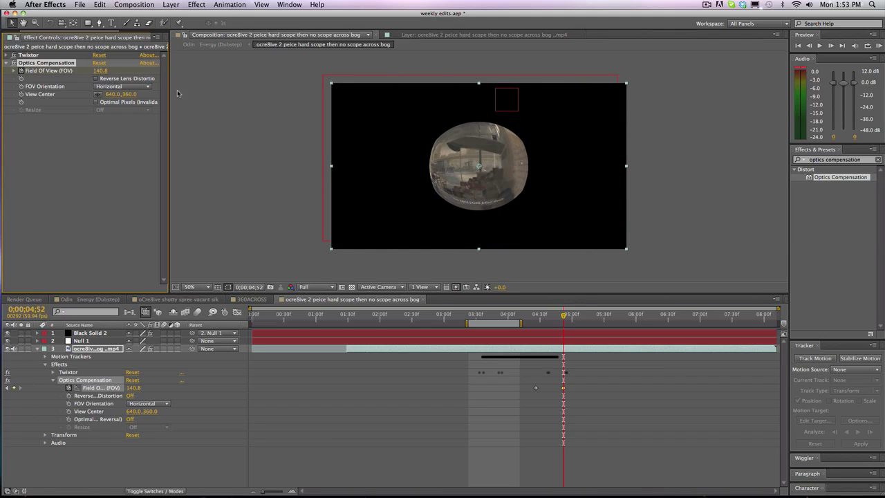
{"action": "mouse_move", "coordinate": [563, 314]}
{"action": "left_mouse_down"}
{"action": "mouse_move", "coordinate": [551, 310]}
{"action": "mouse_move", "coordinate": [563, 308]}
{"action": "left_mouse_up"}
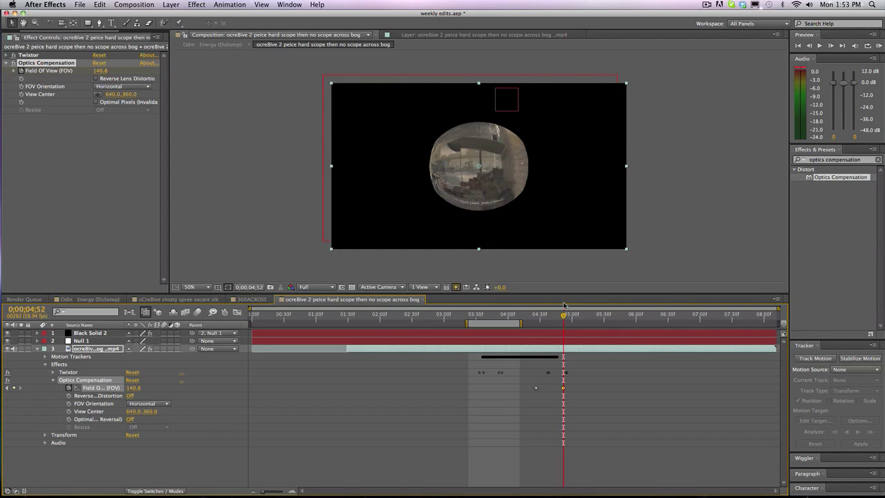
{"action": "left_click", "coordinate": [96, 79]}
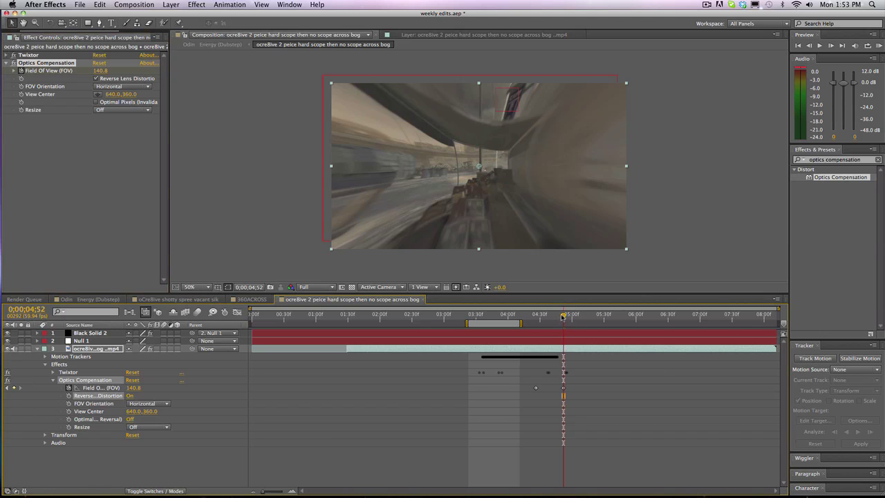
A few frames past the zoom keyframe, set Field Of View to 0 and scrub to review
{"action": "mouse_move", "coordinate": [563, 316]}
{"action": "left_mouse_down"}
{"action": "mouse_move", "coordinate": [544, 316]}
{"action": "mouse_move", "coordinate": [565, 316]}
{"action": "left_mouse_up"}
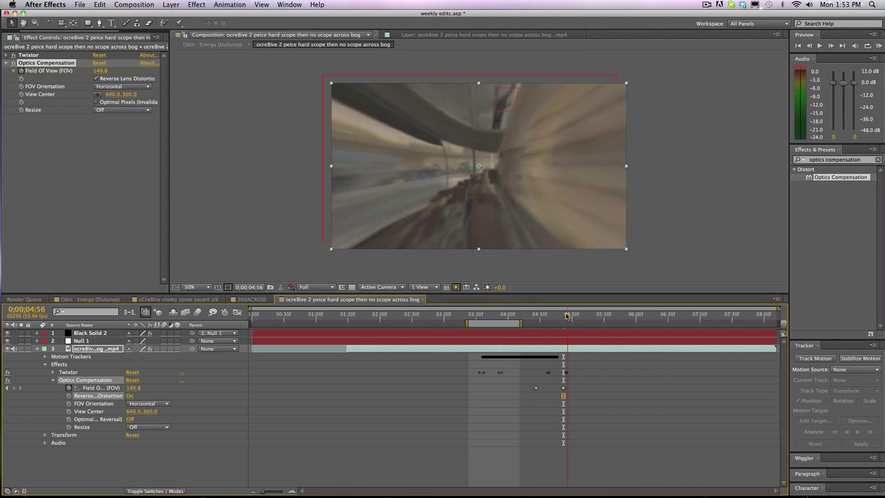
{"action": "left_click_drag", "start_coordinate": [564, 315], "coordinate": [567, 315]}
{"action": "left_click", "coordinate": [101, 71]}
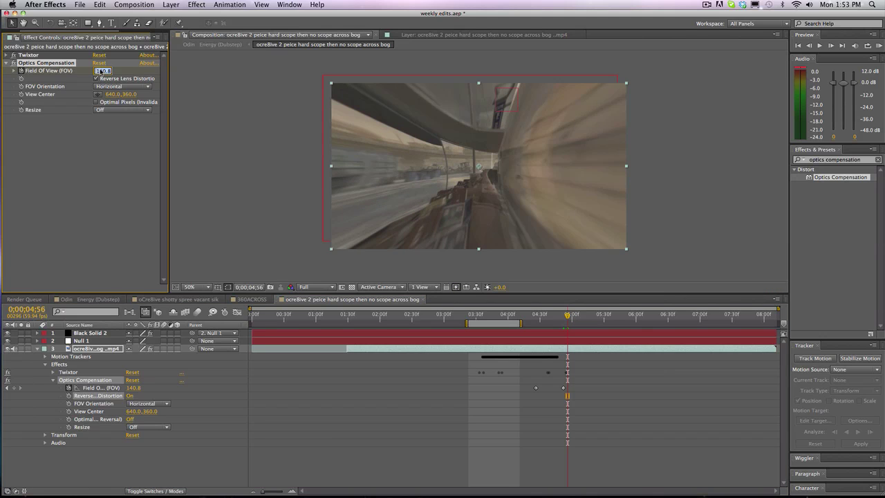
{"action": "type", "text": "0"}
{"action": "key", "text": "Return"}
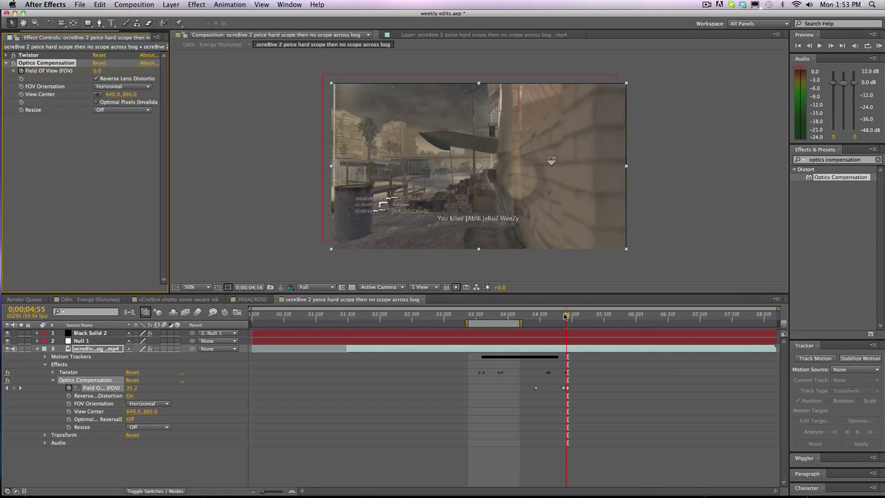
{"action": "left_click_drag", "start_coordinate": [568, 315], "coordinate": [559, 309]}
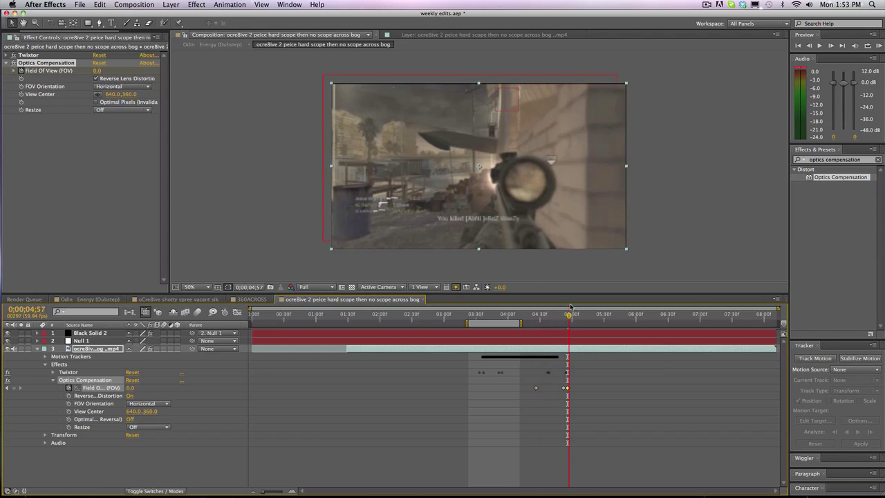
{"action": "mouse_move", "coordinate": [558, 309]}
{"action": "left_mouse_down"}
{"action": "mouse_move", "coordinate": [613, 301]}
{"action": "mouse_move", "coordinate": [543, 299]}
{"action": "mouse_move", "coordinate": [559, 307]}
{"action": "left_mouse_up"}
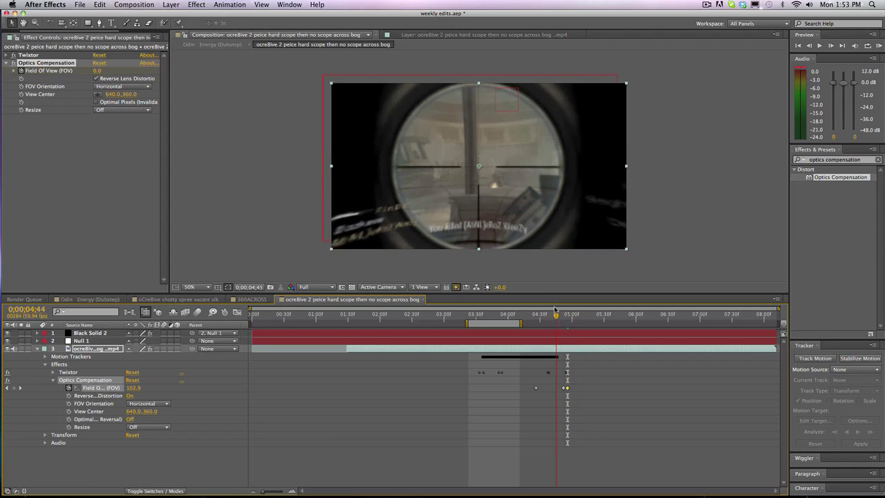
{"action": "left_click_drag", "start_coordinate": [558, 308], "coordinate": [523, 321]}
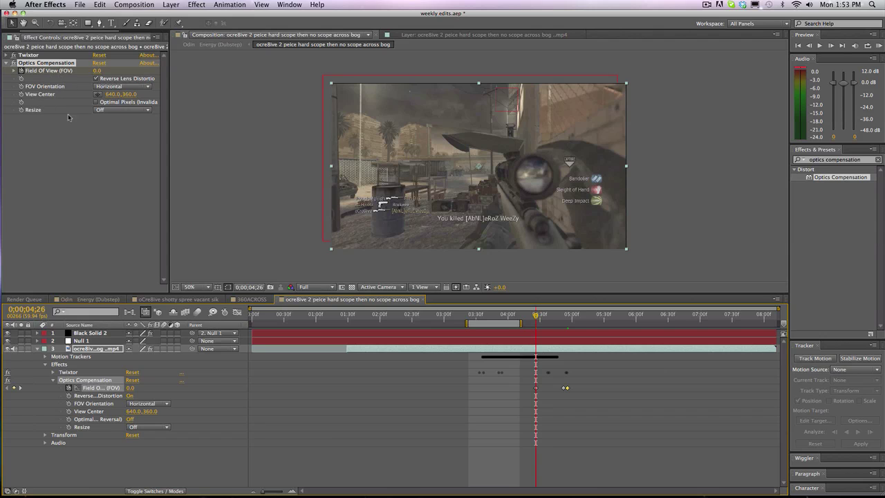
{"action": "left_click", "coordinate": [117, 110]}
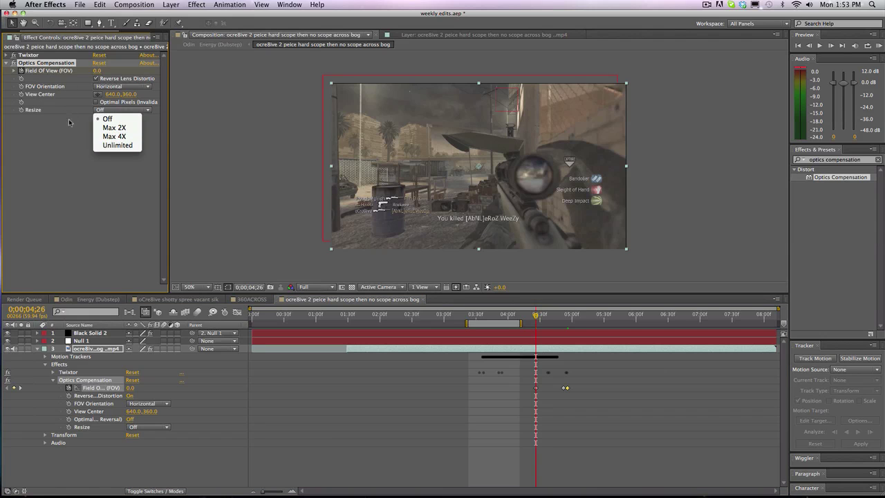
{"action": "left_click", "coordinate": [107, 118]}
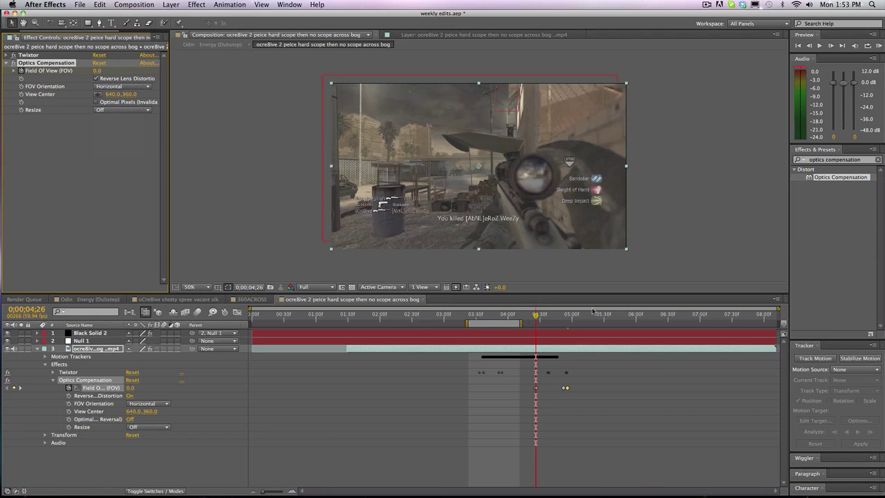
{"action": "left_click_drag", "start_coordinate": [540, 317], "coordinate": [591, 308]}
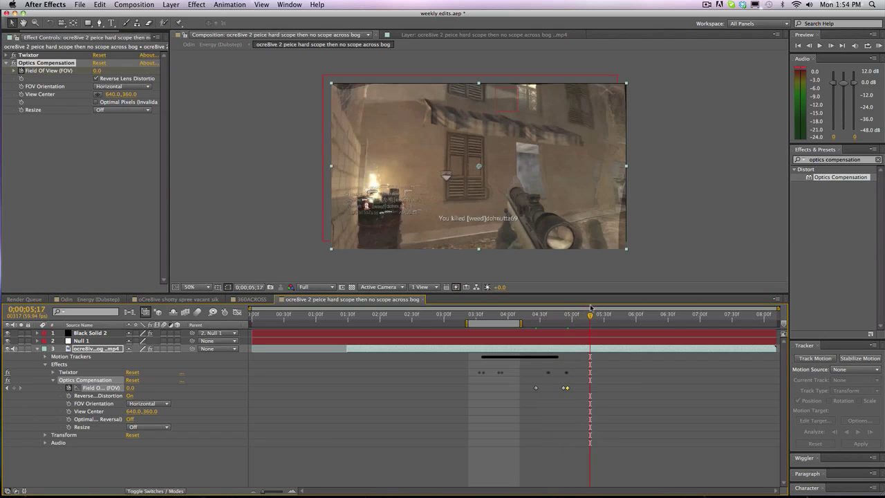
Switch to Odin Energy (Dubstep), move the work-area start, and RAM Preview with the music
{"action": "left_click", "coordinate": [90, 300]}
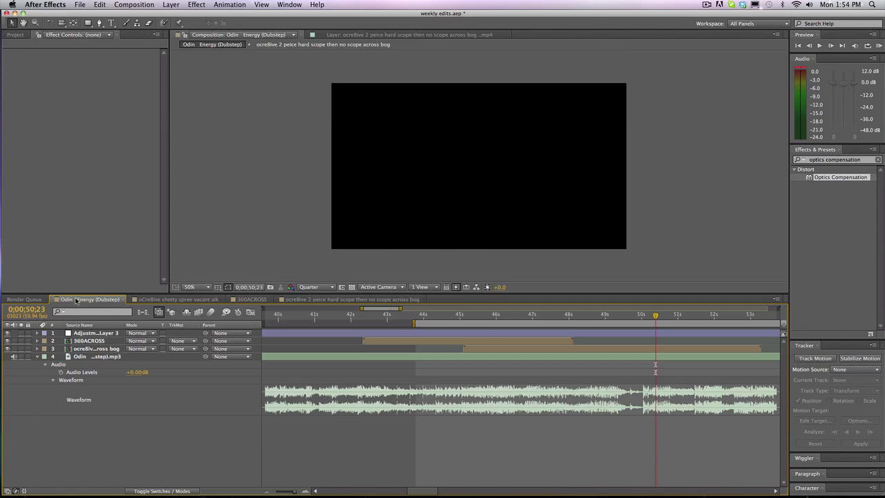
{"action": "mouse_move", "coordinate": [414, 324]}
{"action": "left_mouse_down"}
{"action": "mouse_move", "coordinate": [594, 324]}
{"action": "mouse_move", "coordinate": [572, 324]}
{"action": "left_mouse_up"}
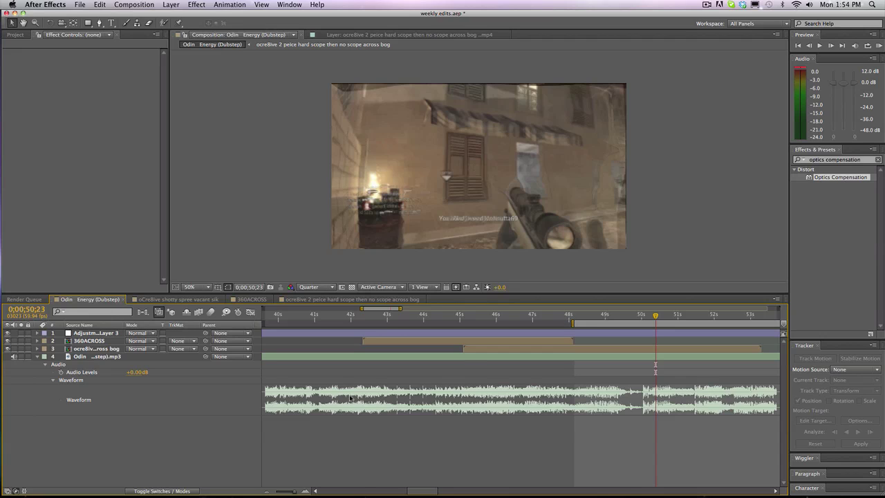
{"action": "left_click", "coordinate": [102, 357]}
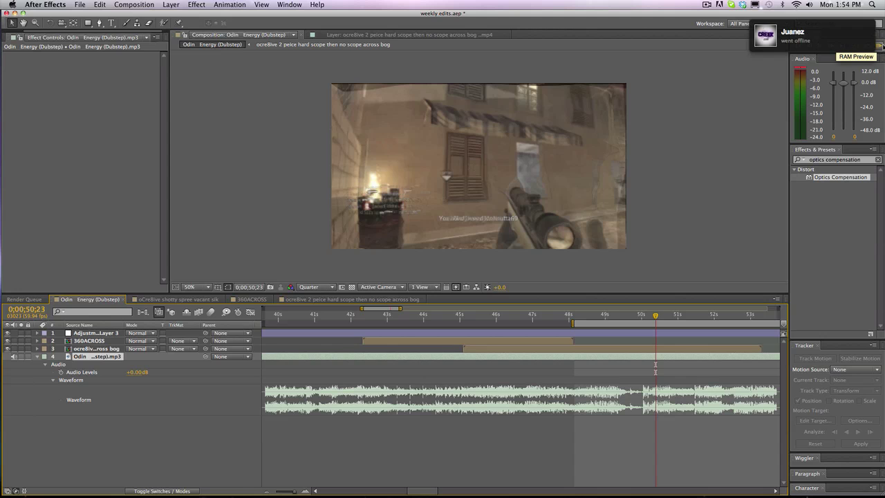
{"action": "left_click", "coordinate": [877, 45]}
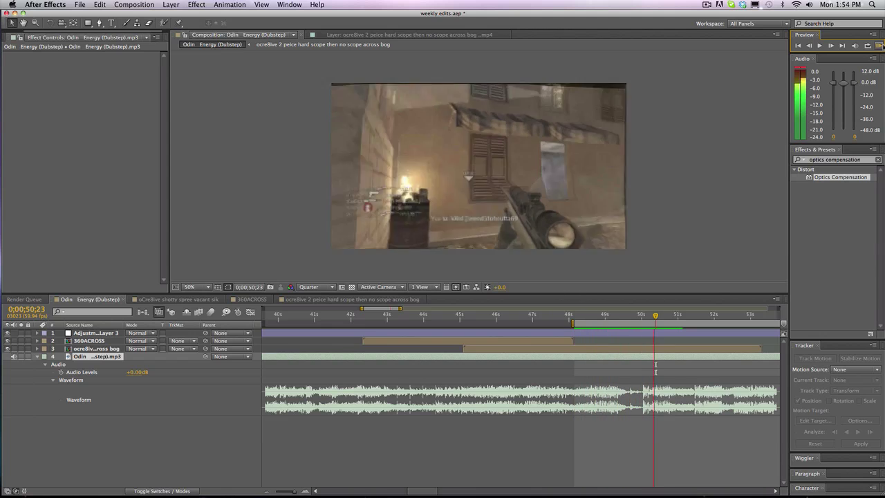
{"action": "key", "text": "space"}
Move the work-area start back near 44 seconds, preview again, and park near 49;54
{"action": "mouse_move", "coordinate": [571, 322]}
{"action": "left_mouse_down"}
{"action": "mouse_move", "coordinate": [443, 323]}
{"action": "mouse_move", "coordinate": [453, 315]}
{"action": "mouse_move", "coordinate": [387, 322]}
{"action": "left_mouse_up"}
{"action": "left_click", "coordinate": [464, 314]}
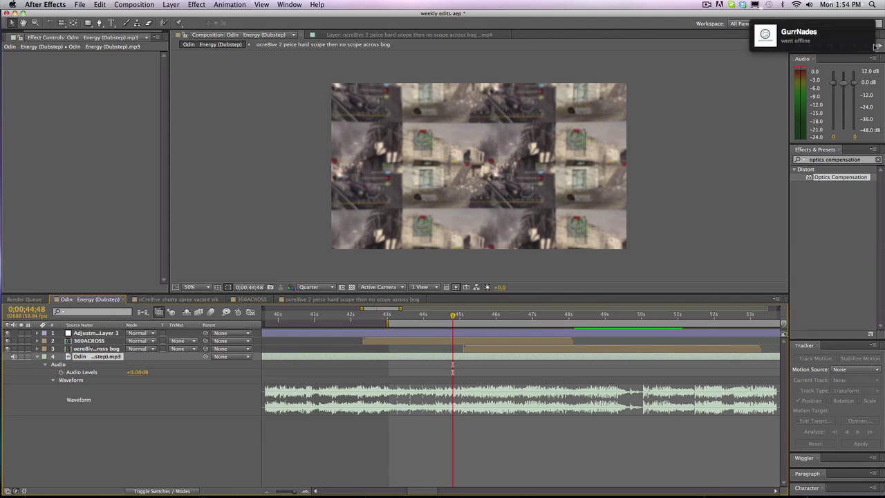
{"action": "left_click", "coordinate": [876, 46]}
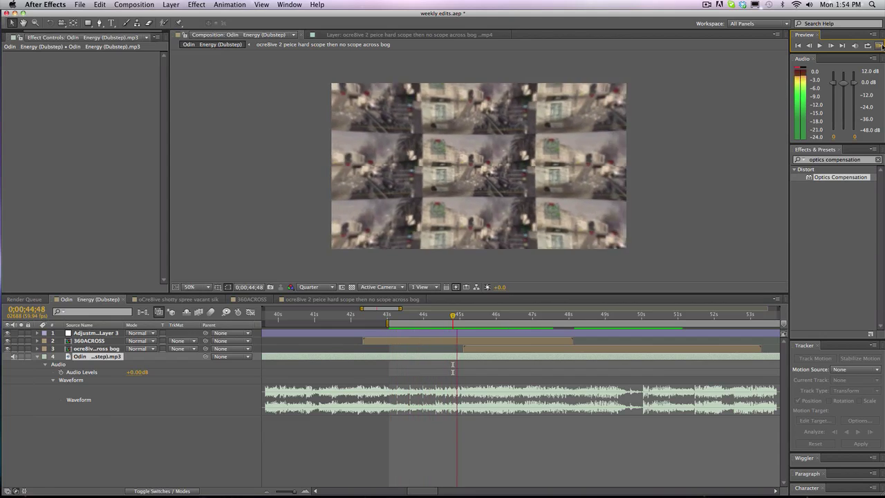
{"action": "left_click", "coordinate": [878, 45]}
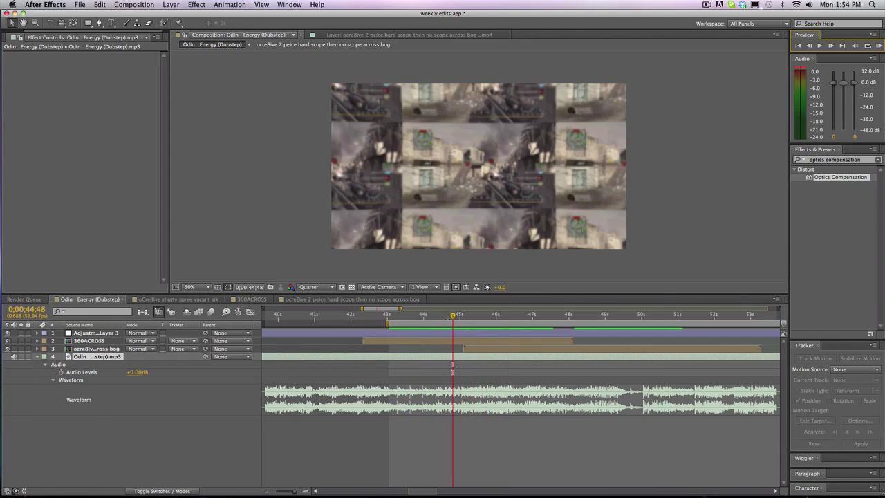
{"action": "left_click_drag", "start_coordinate": [453, 316], "coordinate": [625, 315]}
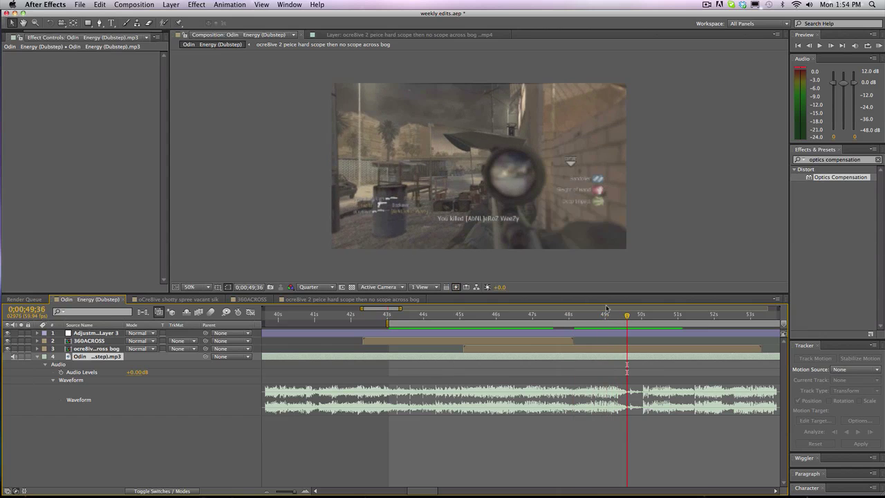
{"action": "left_click", "coordinate": [636, 320]}
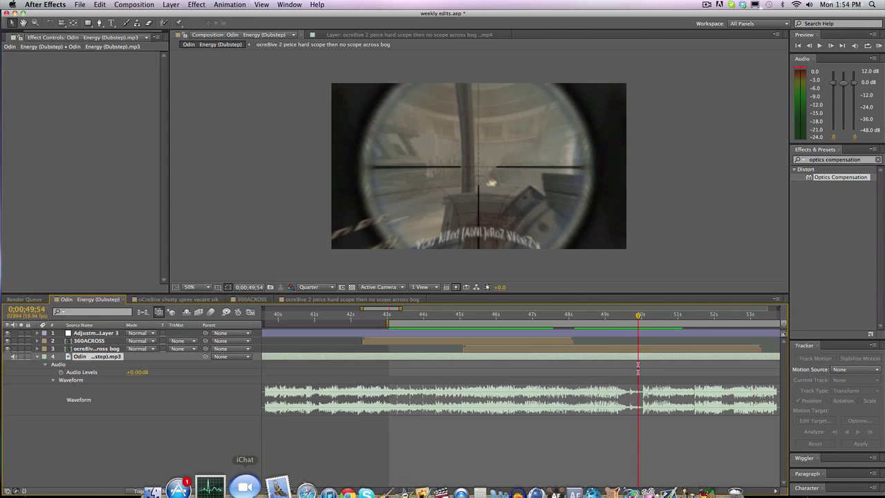
In Finder, search 'sound effec', open the Sound Effects folder, and preview Low Swish.mp3
{"action": "left_click", "coordinate": [166, 467]}
{"action": "left_click", "coordinate": [535, 98]}
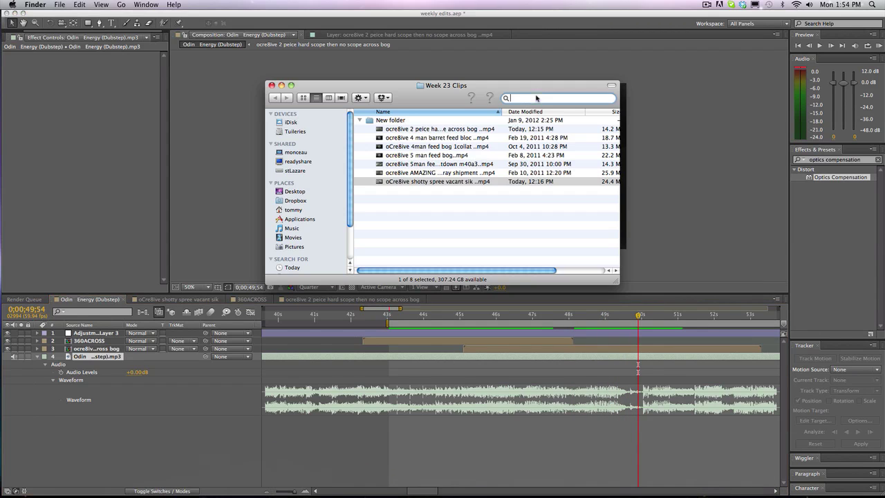
{"action": "type", "text": "sound effec"}
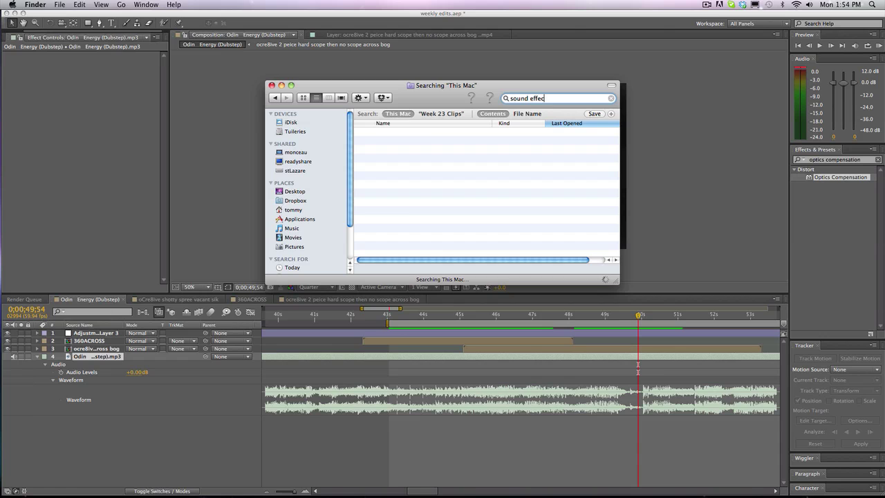
{"action": "double_click", "coordinate": [377, 131]}
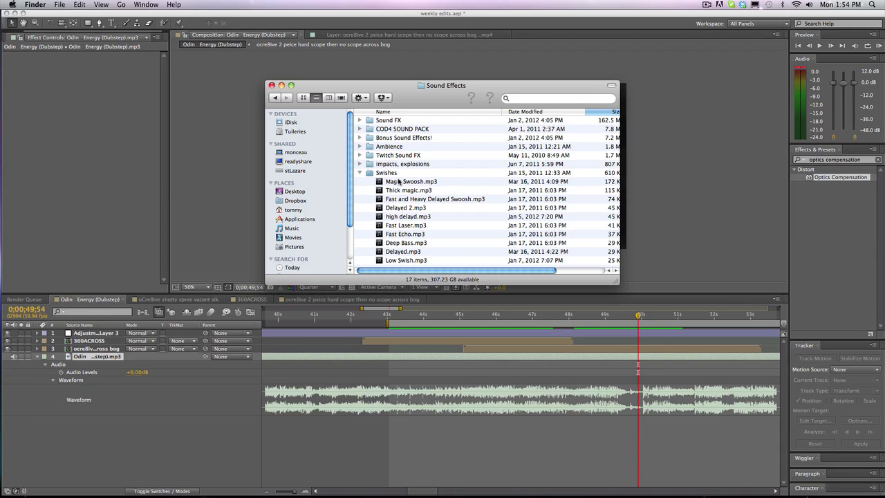
{"action": "left_click", "coordinate": [400, 181]}
{"action": "left_click", "coordinate": [395, 260]}
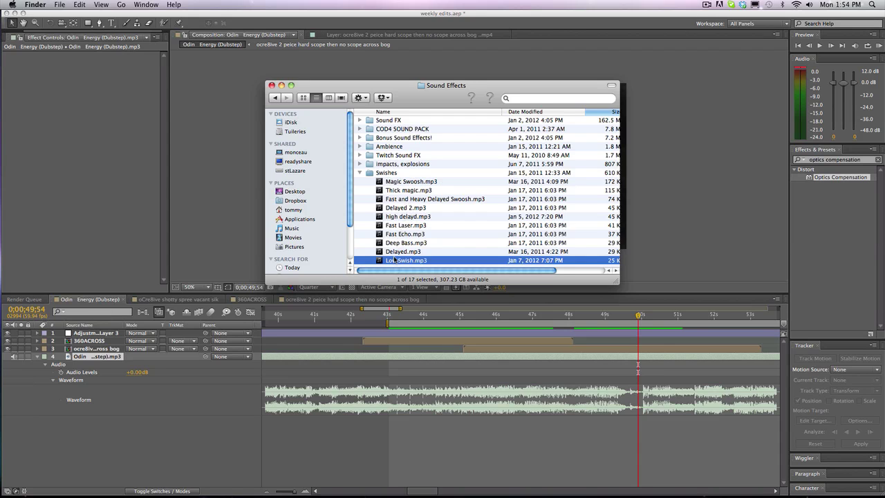
{"action": "key", "text": "space"}
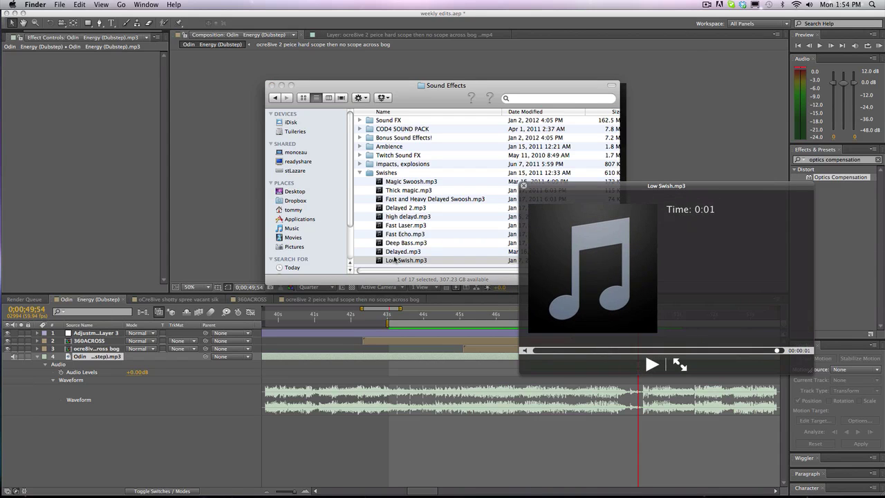
{"action": "key", "text": "space"}
Import Low Swish.mp3 and drop it into the Odin timeline as a layer near 49.8 seconds
{"action": "left_click_drag", "start_coordinate": [394, 260], "coordinate": [11, 47]}
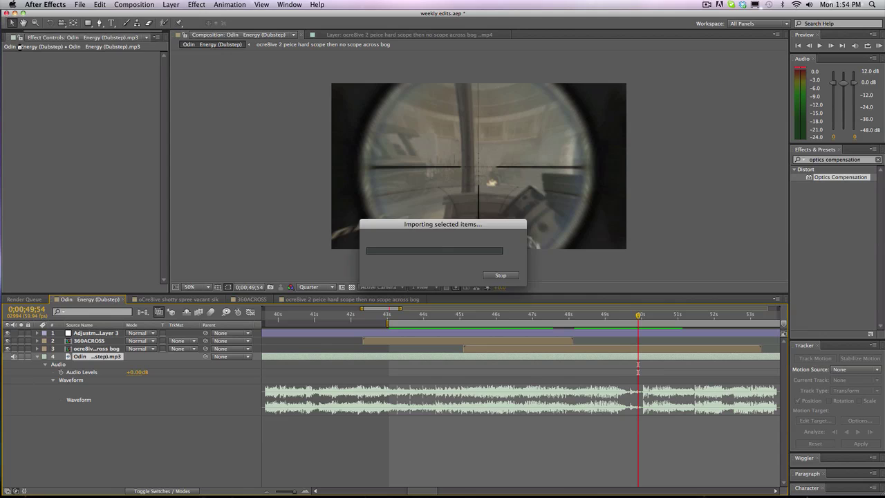
{"action": "left_click", "coordinate": [2, 38]}
{"action": "left_click", "coordinate": [2, 38]}
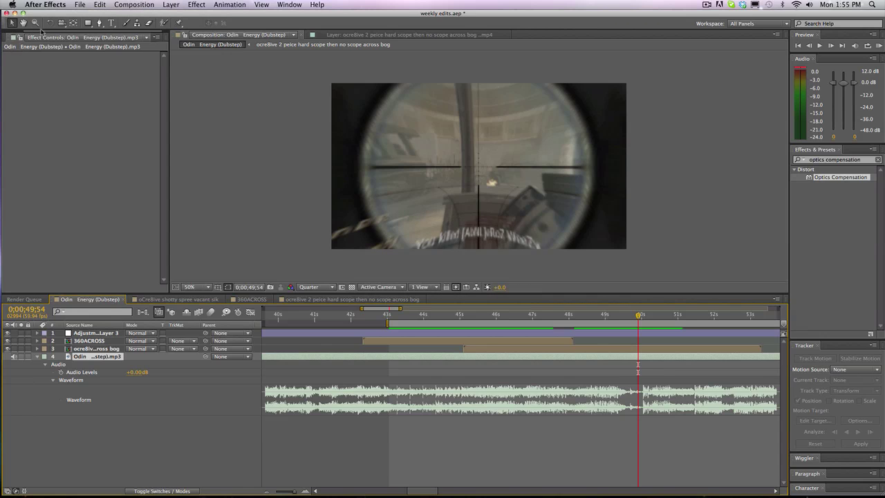
{"action": "left_click", "coordinate": [18, 38]}
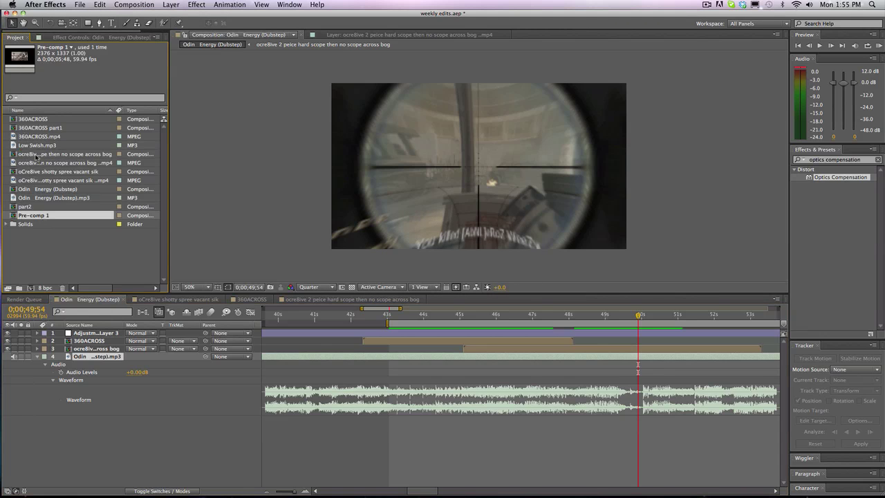
{"action": "left_click_drag", "start_coordinate": [31, 146], "coordinate": [699, 405]}
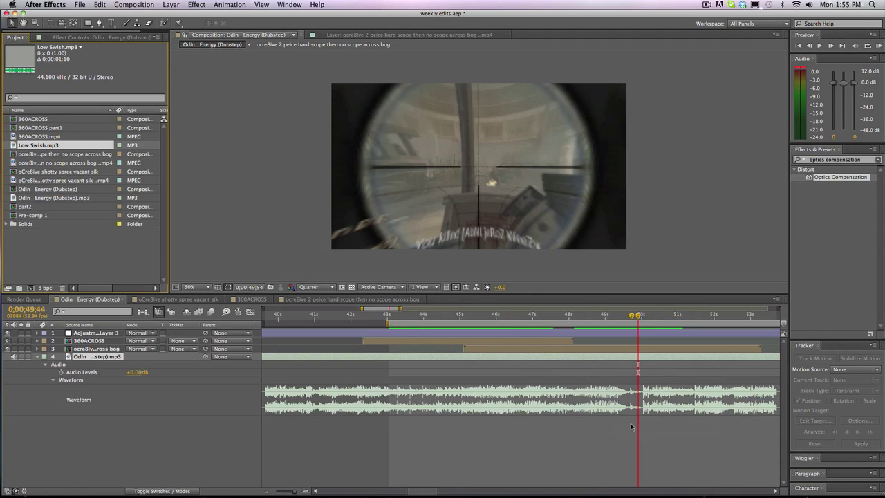
{"action": "left_click_drag", "start_coordinate": [700, 405], "coordinate": [629, 427]}
{"action": "left_click_drag", "start_coordinate": [613, 316], "coordinate": [619, 315]}
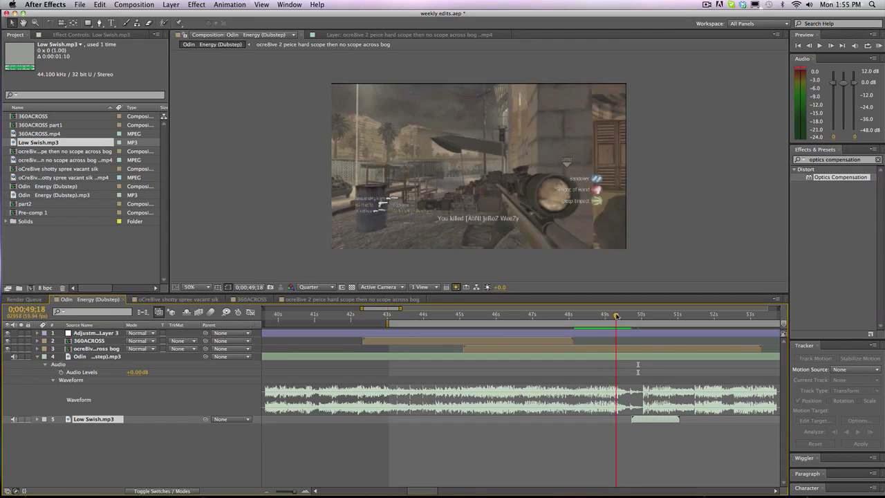
Check the Optics Compensation keyframes in the sniper comp, then return to Odin Energy (Dubstep)
{"action": "left_click", "coordinate": [37, 349]}
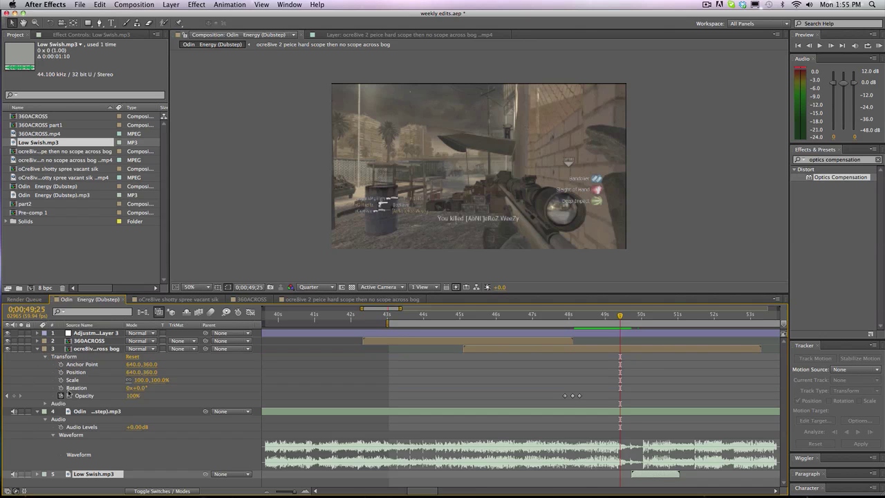
{"action": "left_click", "coordinate": [38, 348]}
{"action": "left_click", "coordinate": [323, 300]}
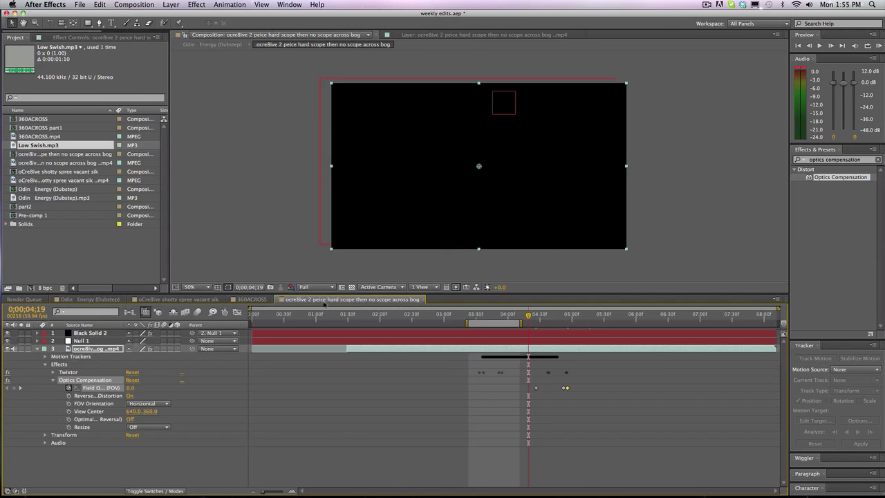
{"action": "left_click", "coordinate": [90, 299]}
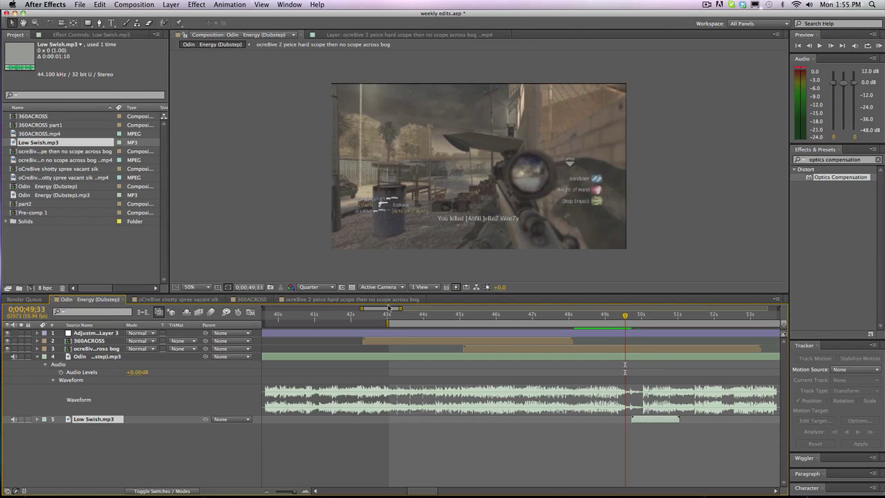
{"action": "left_click", "coordinate": [388, 302]}
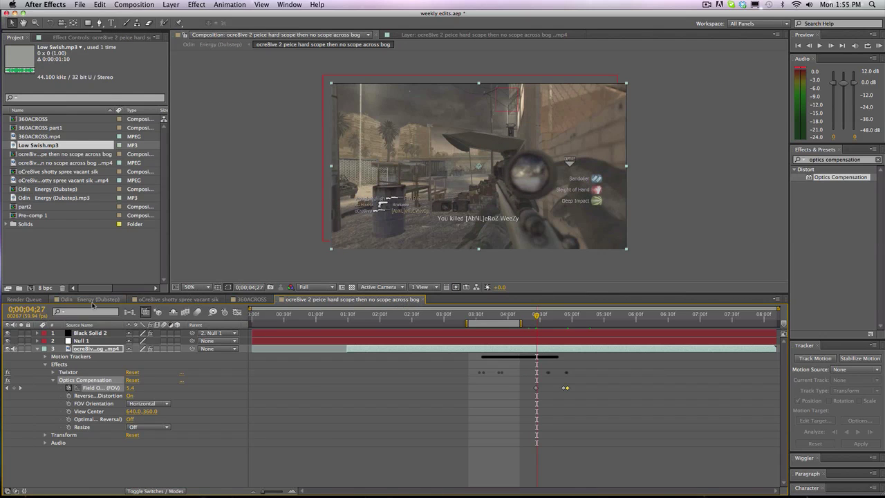
{"action": "left_click", "coordinate": [93, 301]}
Slide the Low Swish layer to start around 49;33 and reveal its waveform
{"action": "left_click_drag", "start_coordinate": [651, 422], "coordinate": [642, 423]}
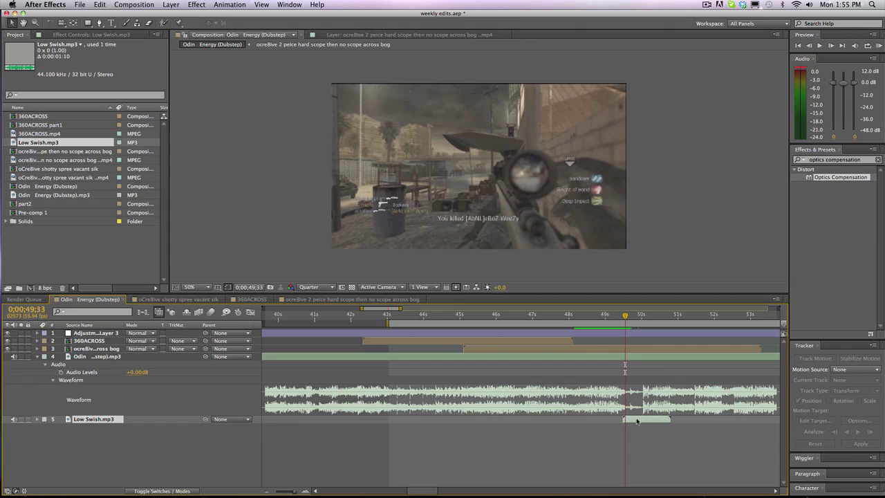
{"action": "left_click", "coordinate": [37, 418]}
{"action": "left_click", "coordinate": [53, 443]}
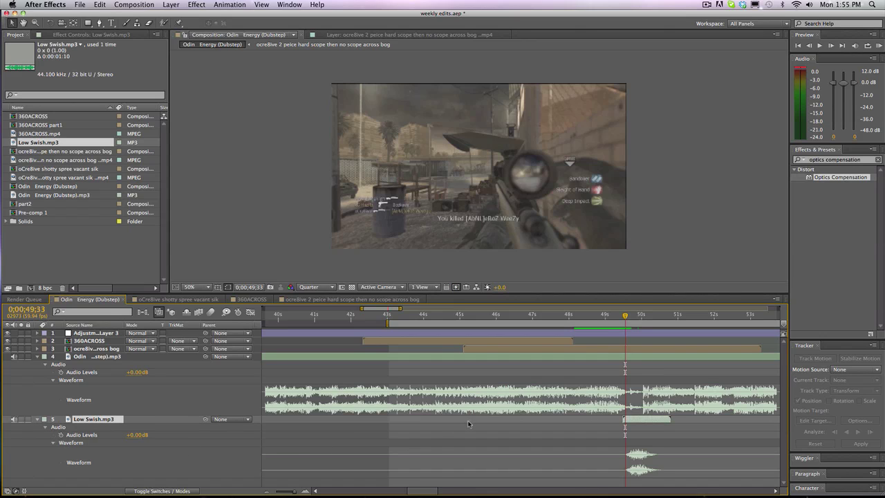
{"action": "left_click_drag", "start_coordinate": [627, 420], "coordinate": [625, 420]}
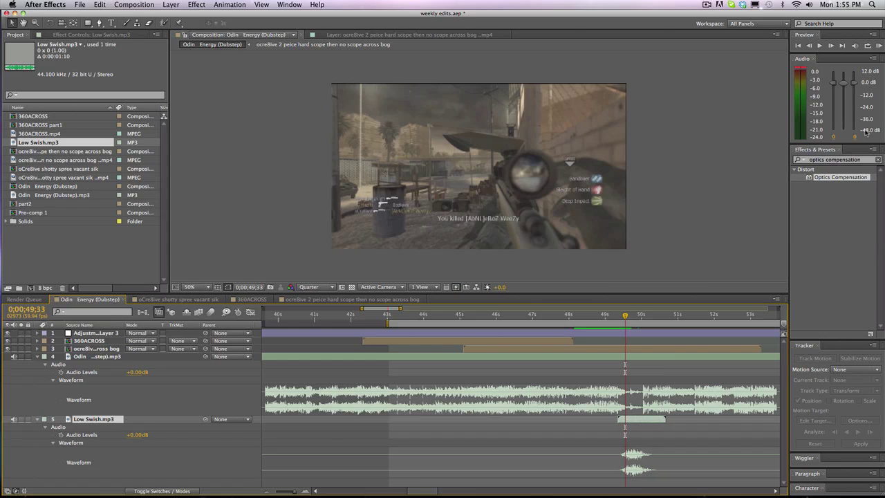
Apply Bass & Treble to the Low Swish layer with Bass set to 50
{"action": "left_click", "coordinate": [877, 160]}
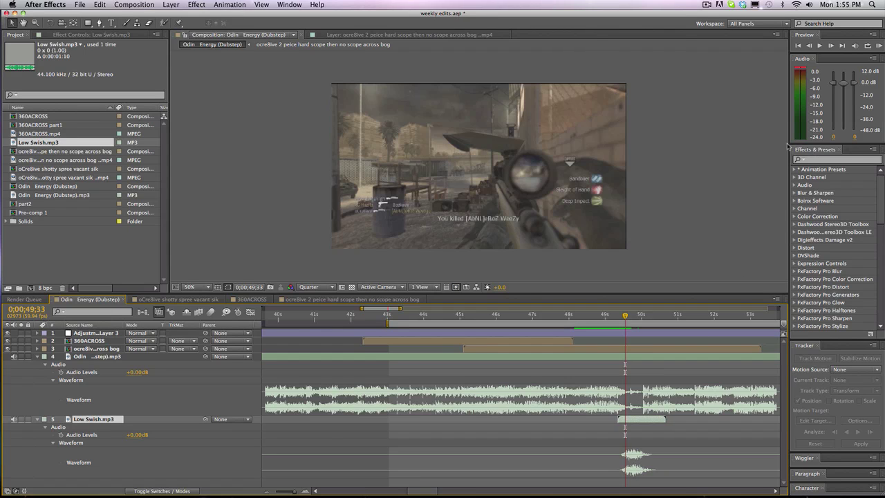
{"action": "left_click", "coordinate": [825, 161]}
{"action": "type", "text": "bass"}
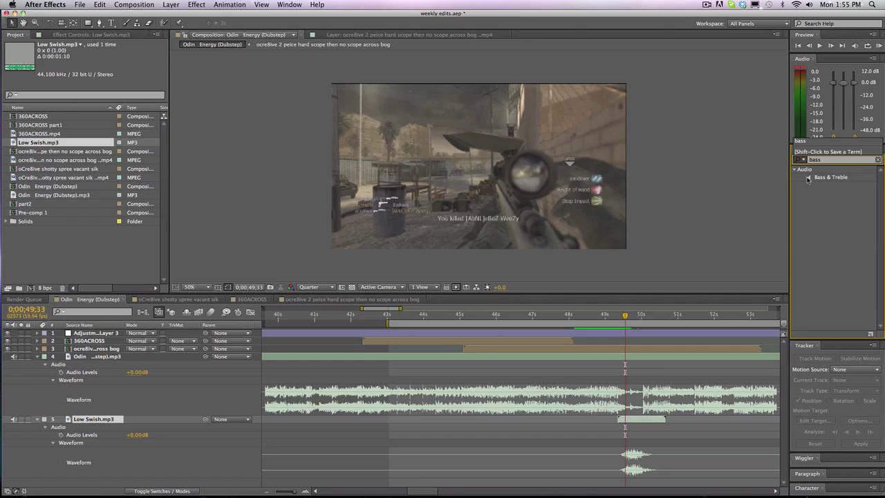
{"action": "left_click_drag", "start_coordinate": [807, 179], "coordinate": [635, 421]}
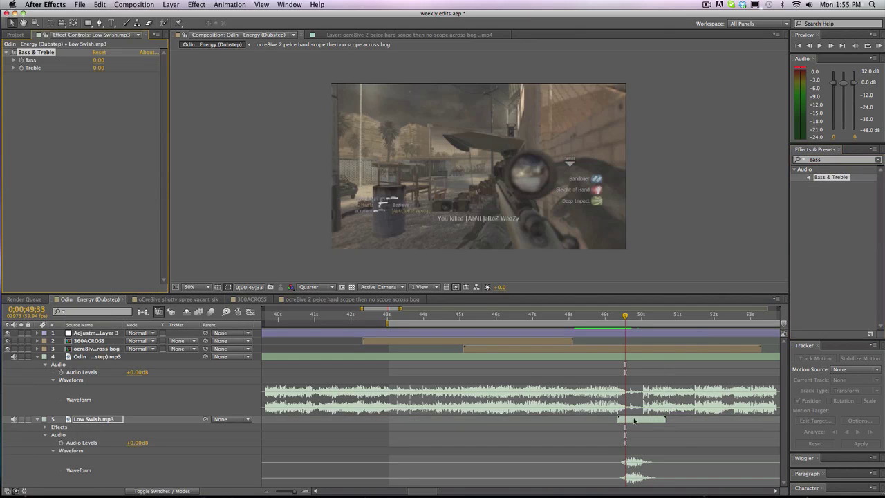
{"action": "left_click", "coordinate": [97, 60]}
{"action": "type", "text": "50"}
{"action": "key", "text": "Return"}
Raise Low Swish's audio level to +5 dB and start the work area near 48 seconds
{"action": "left_click", "coordinate": [132, 442]}
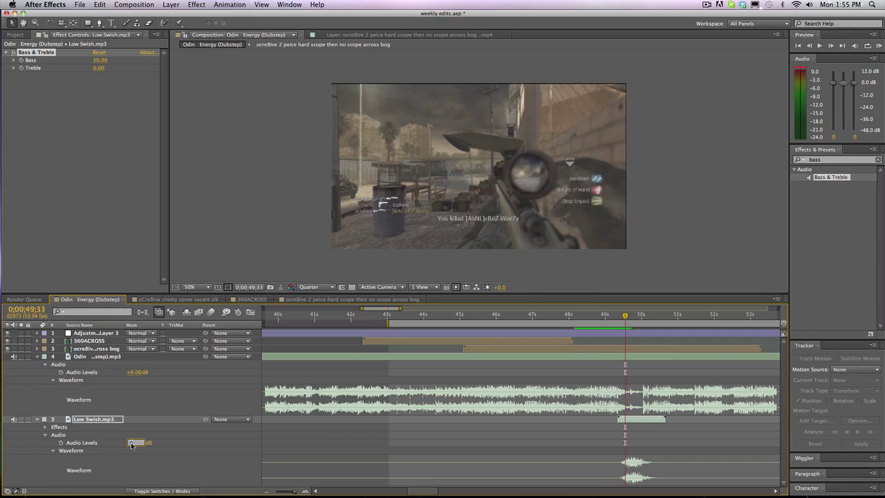
{"action": "type", "text": "5"}
{"action": "key", "text": "Return"}
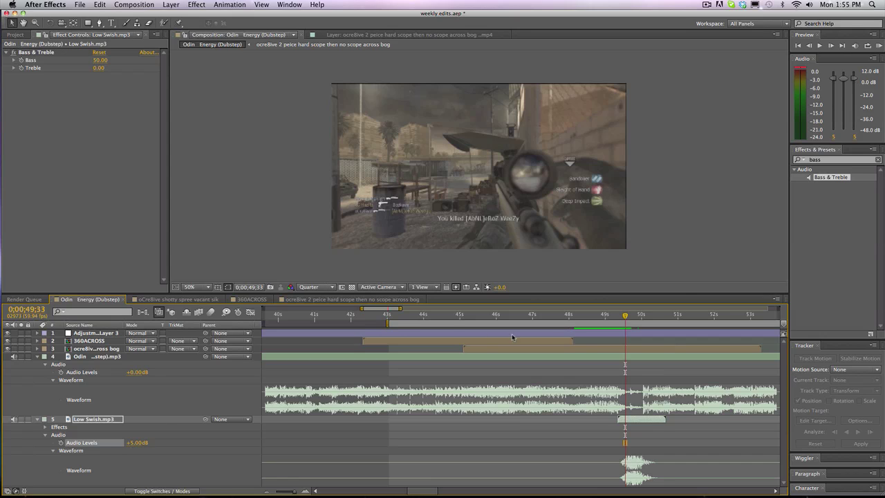
{"action": "left_click_drag", "start_coordinate": [386, 323], "coordinate": [593, 332]}
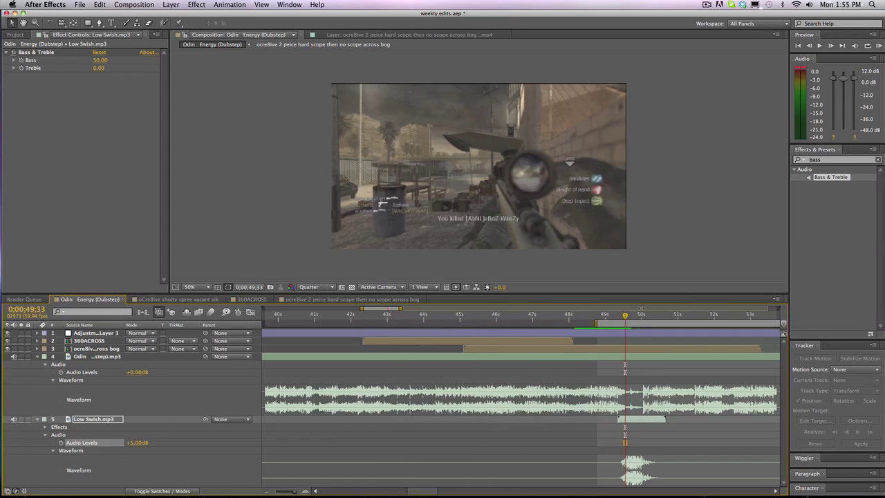
Preview and shift the Low Swish clip a few frames later to match the 49;51 scope-in
{"action": "left_click", "coordinate": [878, 46]}
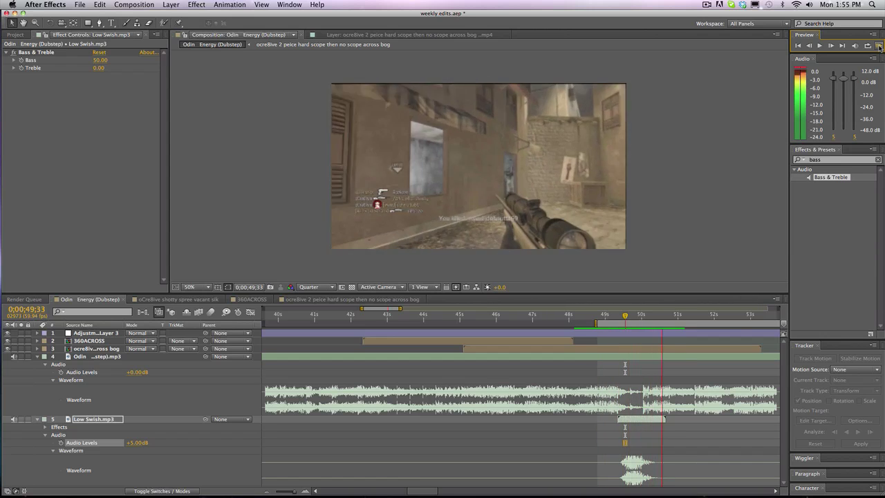
{"action": "left_click_drag", "start_coordinate": [623, 318], "coordinate": [631, 313]}
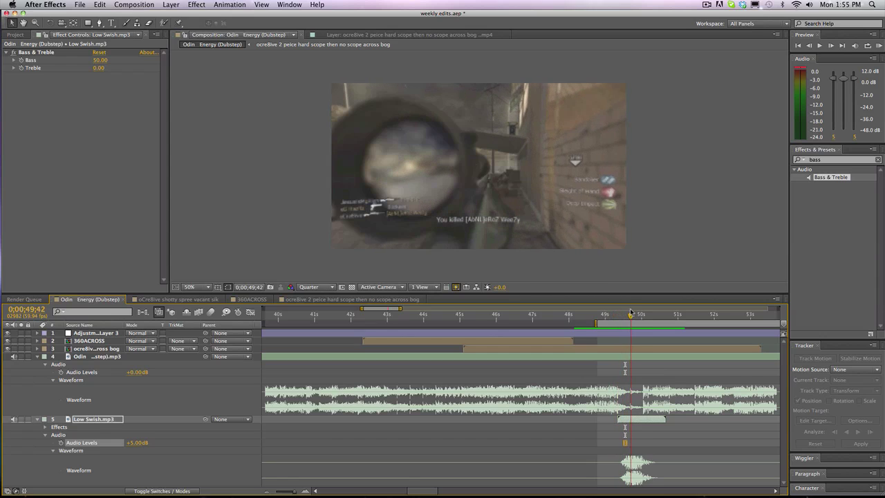
{"action": "left_click_drag", "start_coordinate": [623, 418], "coordinate": [627, 417]}
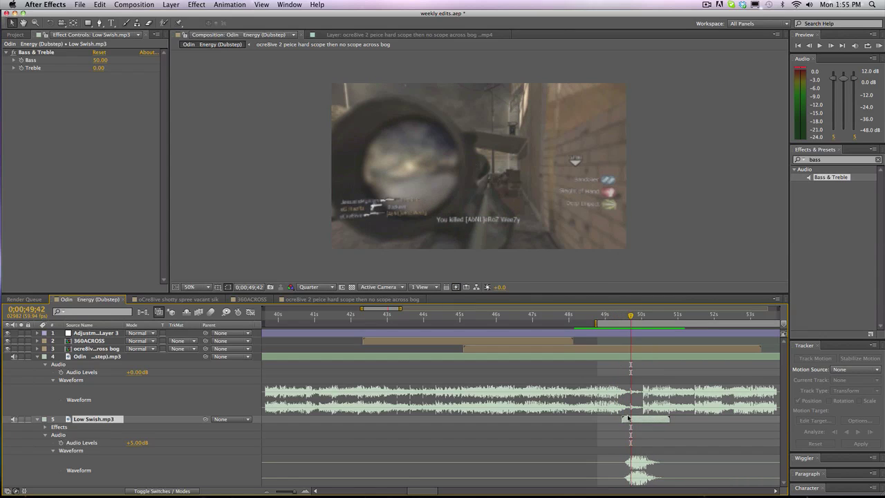
{"action": "left_click", "coordinate": [878, 46]}
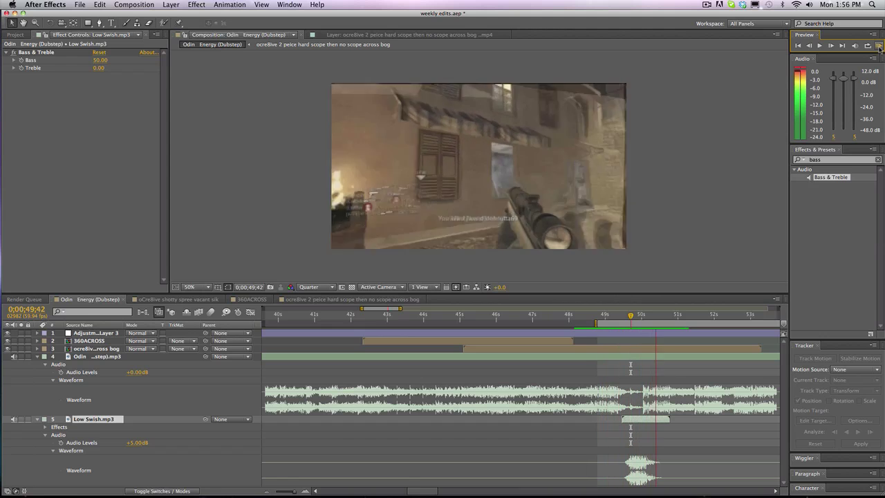
{"action": "left_click", "coordinate": [641, 404]}
{"action": "left_click_drag", "start_coordinate": [628, 419], "coordinate": [632, 419]}
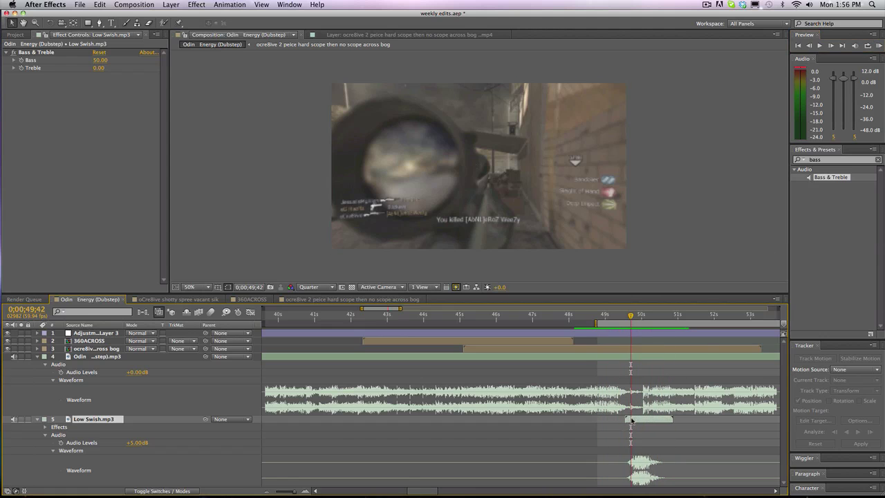
{"action": "left_click_drag", "start_coordinate": [632, 315], "coordinate": [643, 316]}
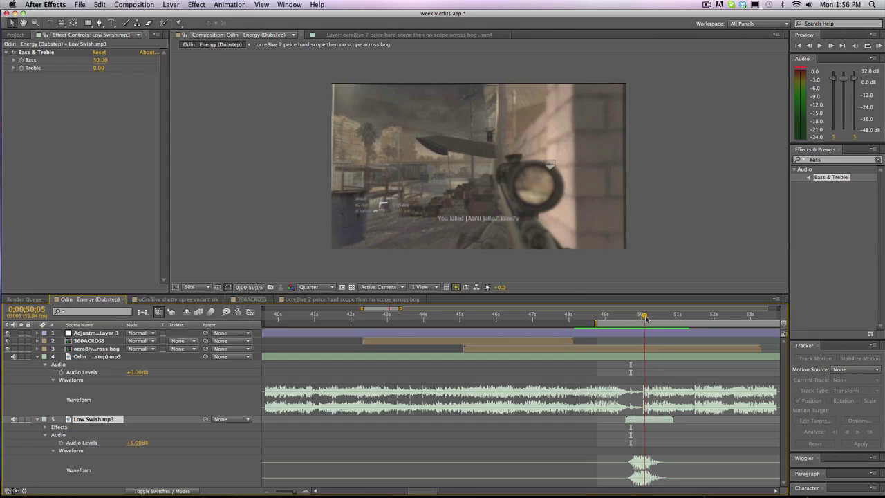
{"action": "left_click", "coordinate": [878, 46]}
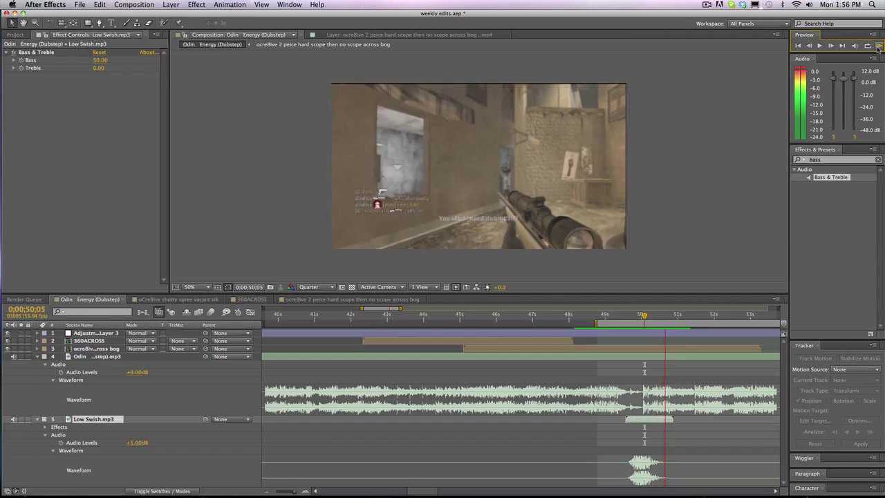
{"action": "left_click_drag", "start_coordinate": [643, 316], "coordinate": [630, 316]}
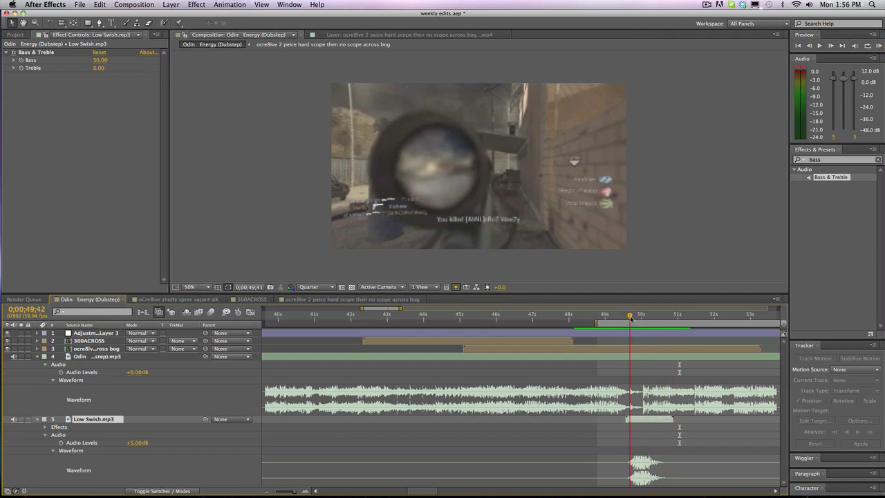
Lower the Low Swish audio level to about +2 dB and preview the sync again
{"action": "left_click", "coordinate": [129, 373]}
{"action": "type", "text": "0"}
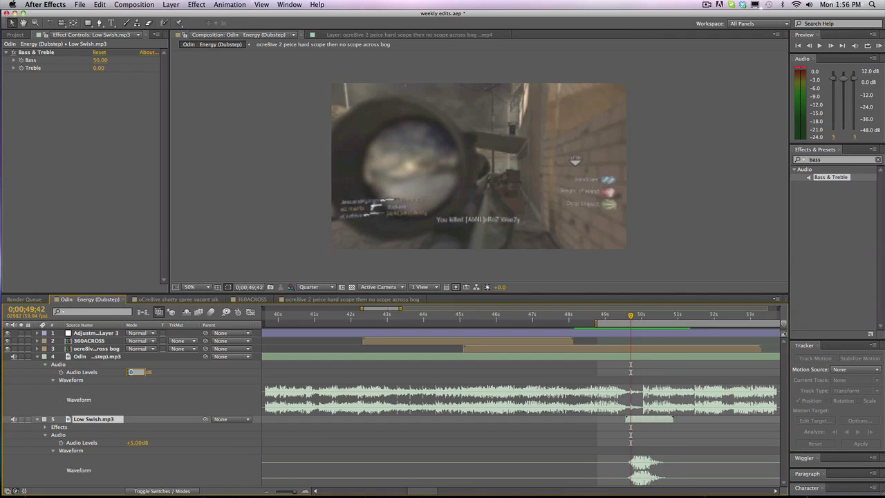
{"action": "left_click_drag", "start_coordinate": [136, 443], "coordinate": [140, 444]}
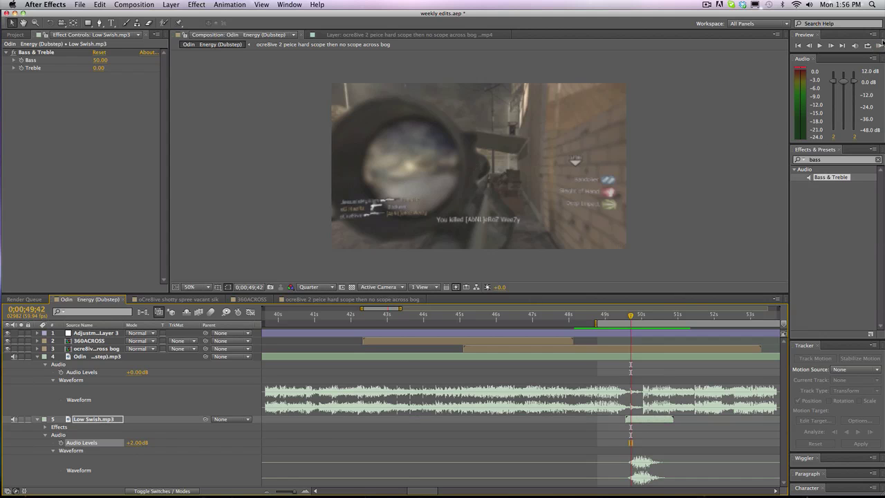
{"action": "left_click", "coordinate": [879, 45]}
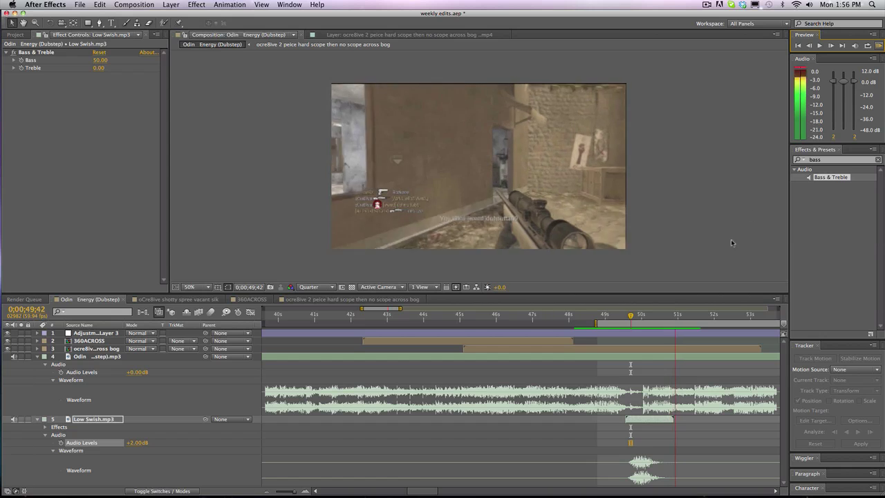
{"action": "left_click", "coordinate": [642, 314]}
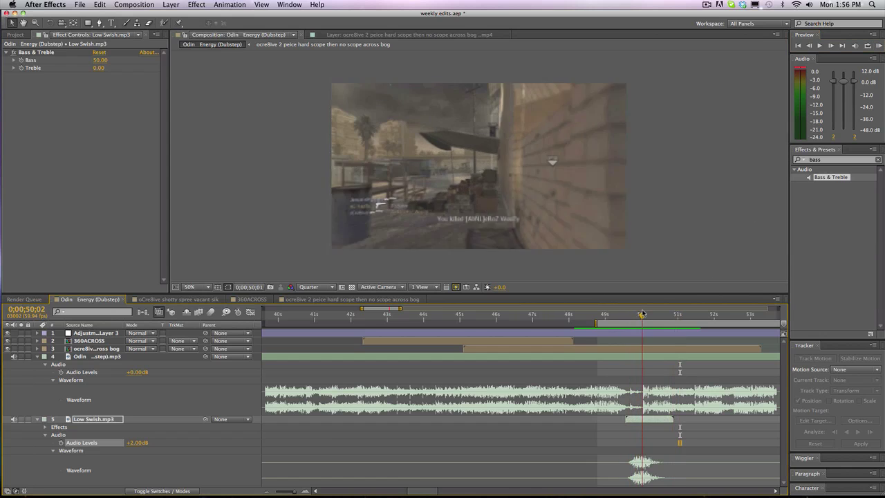
{"action": "left_click_drag", "start_coordinate": [642, 314], "coordinate": [638, 311]}
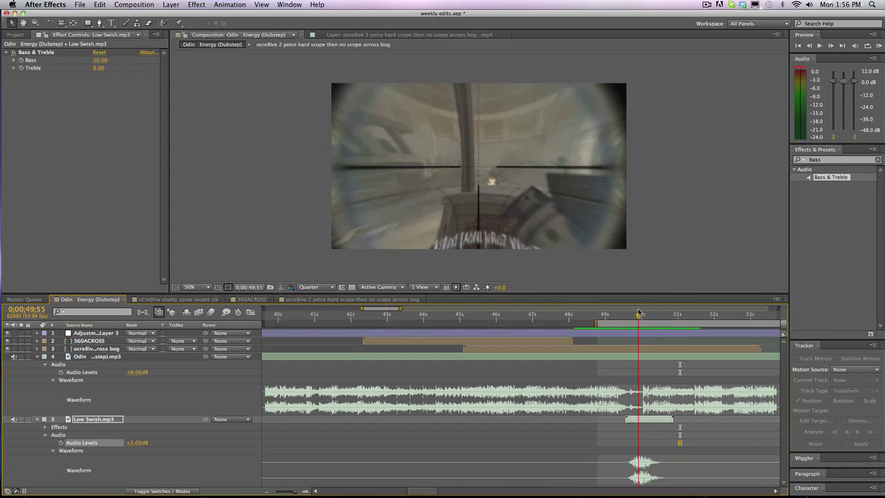